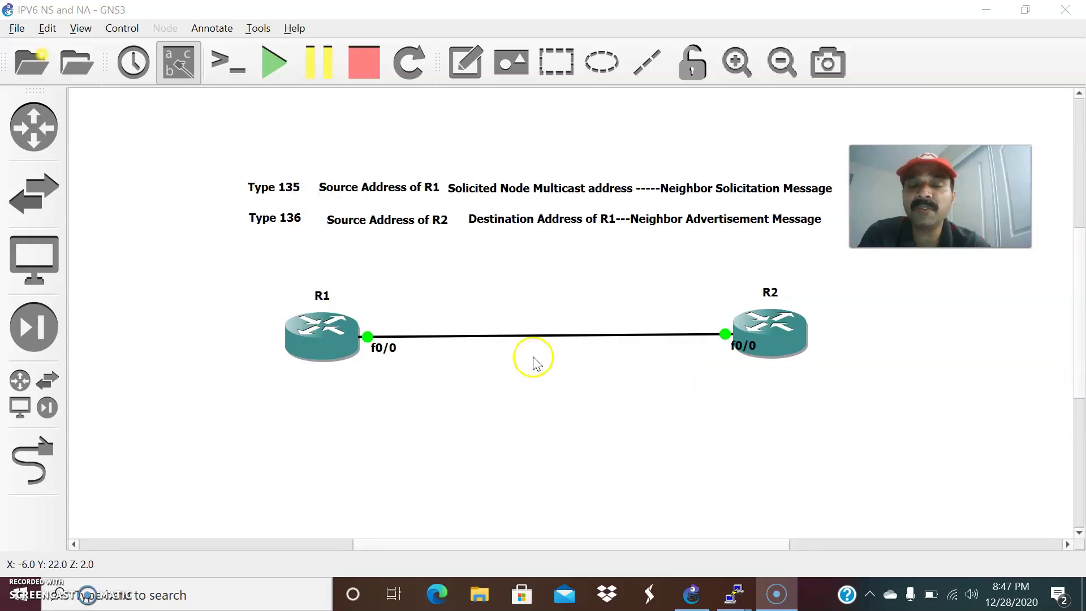
Select and deselect R2, check R1's console, and return to the topology.
left_click(803, 336)
left_click(679, 362)
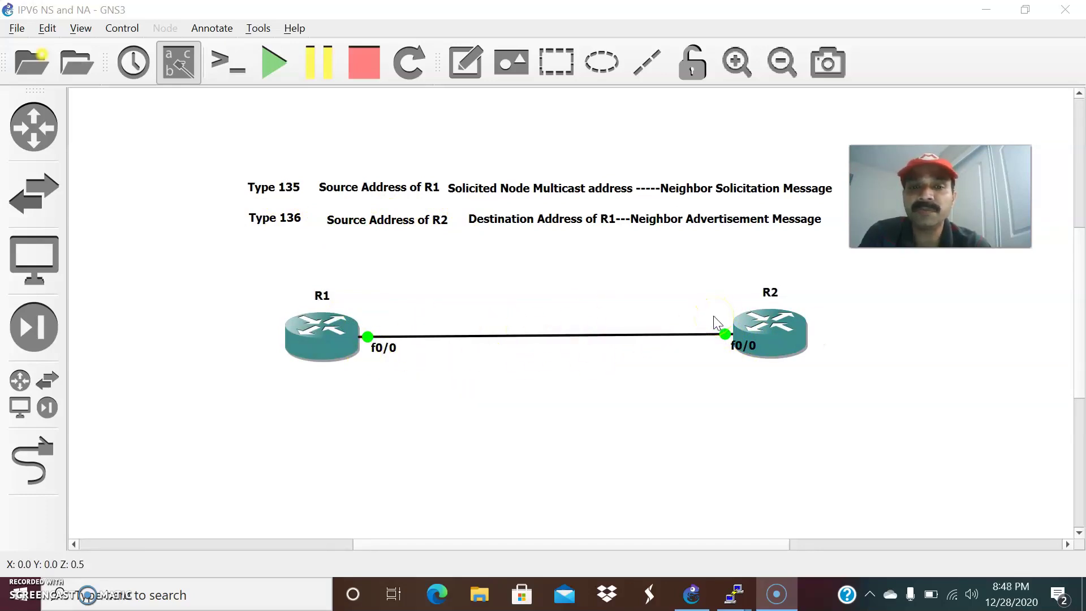
mouse_move(734, 590)
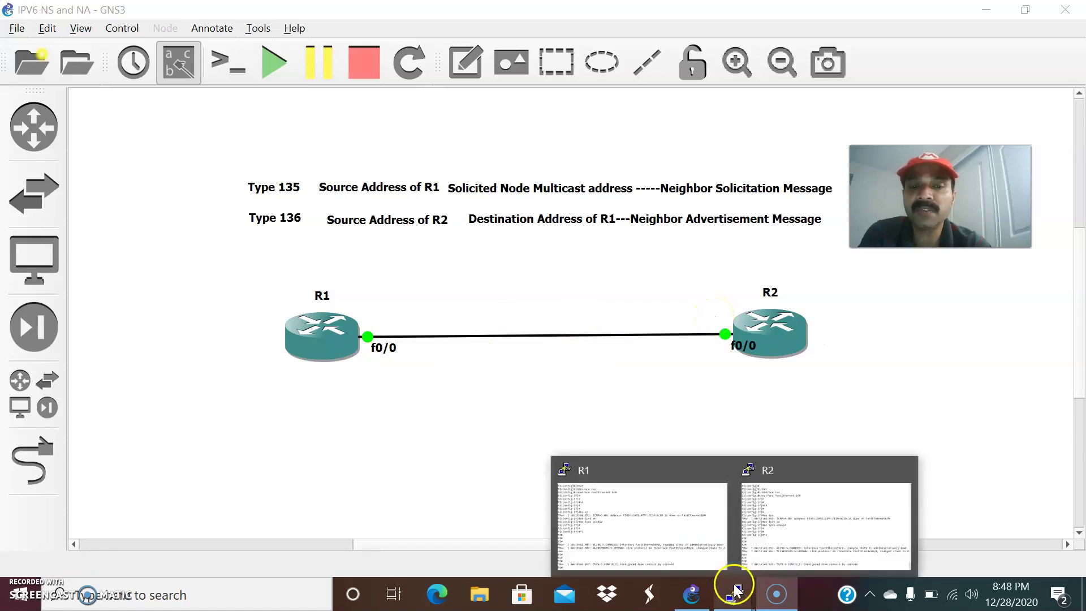
left_click(663, 546)
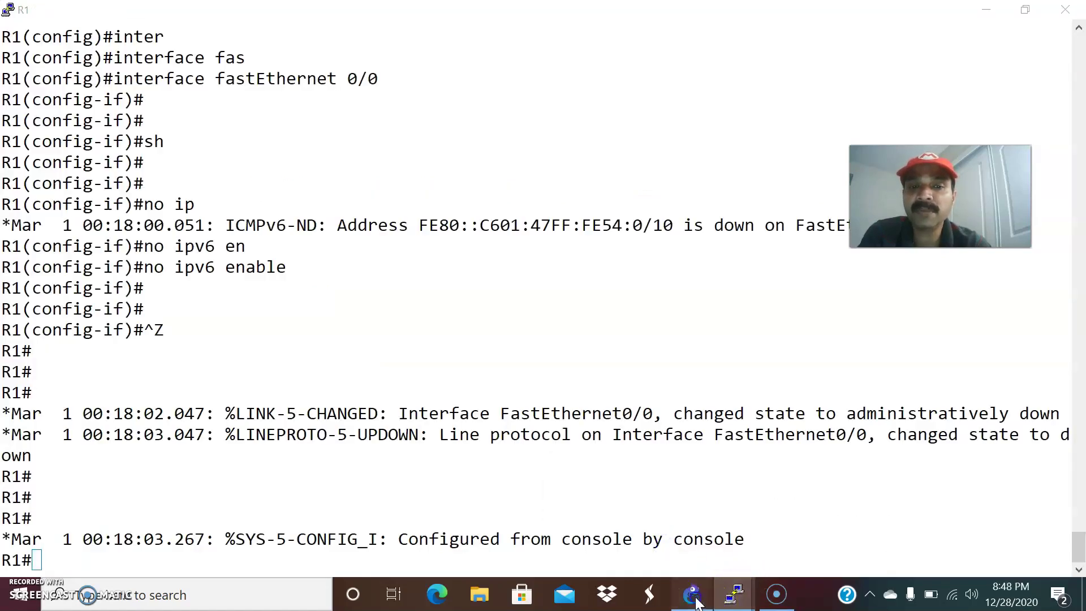
left_click(690, 589)
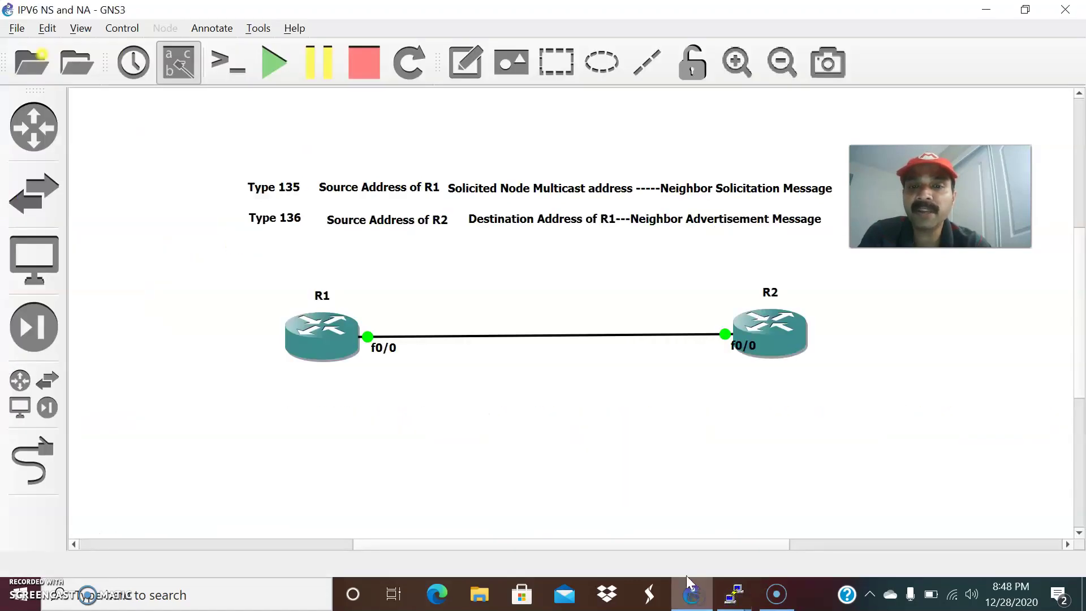
Start a Wireshark packet capture on the R1–R2 link, with R1's console brought forward.
right_click(499, 341)
left_click(506, 347)
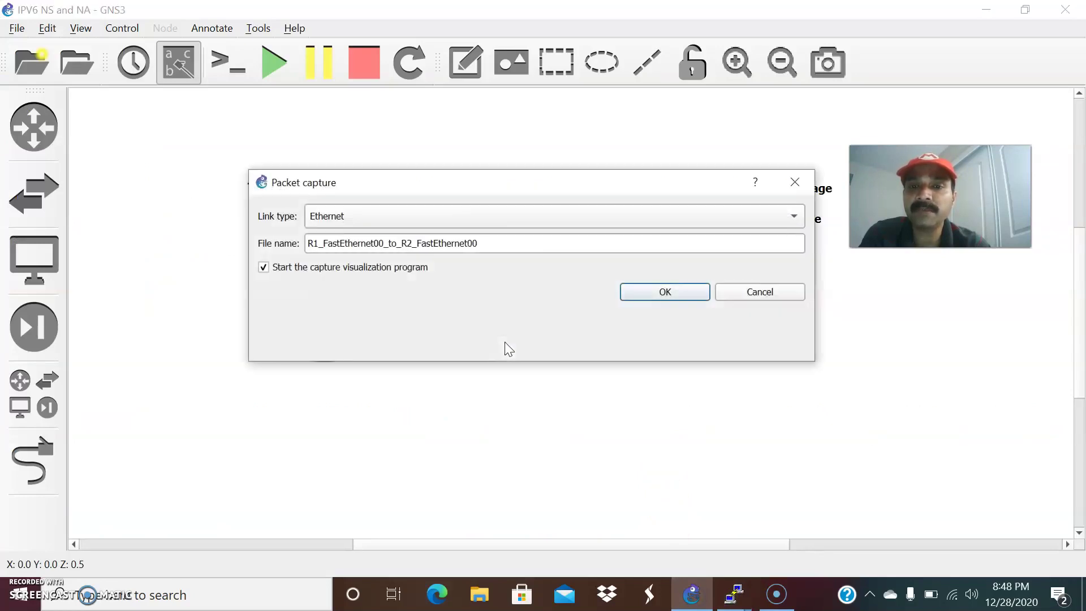
left_click(657, 293)
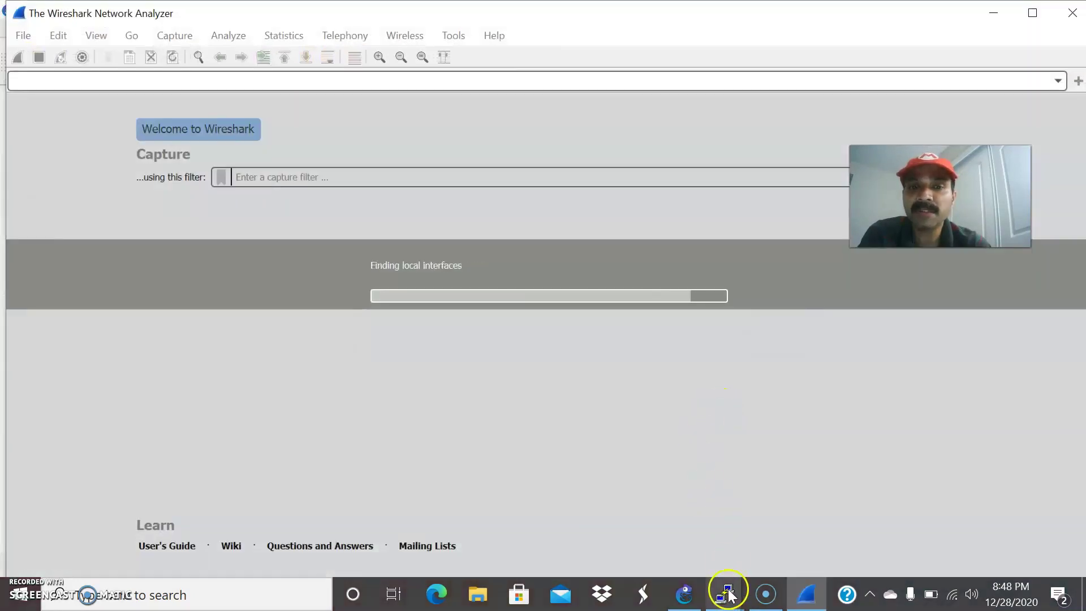
mouse_move(726, 593)
left_click(671, 553)
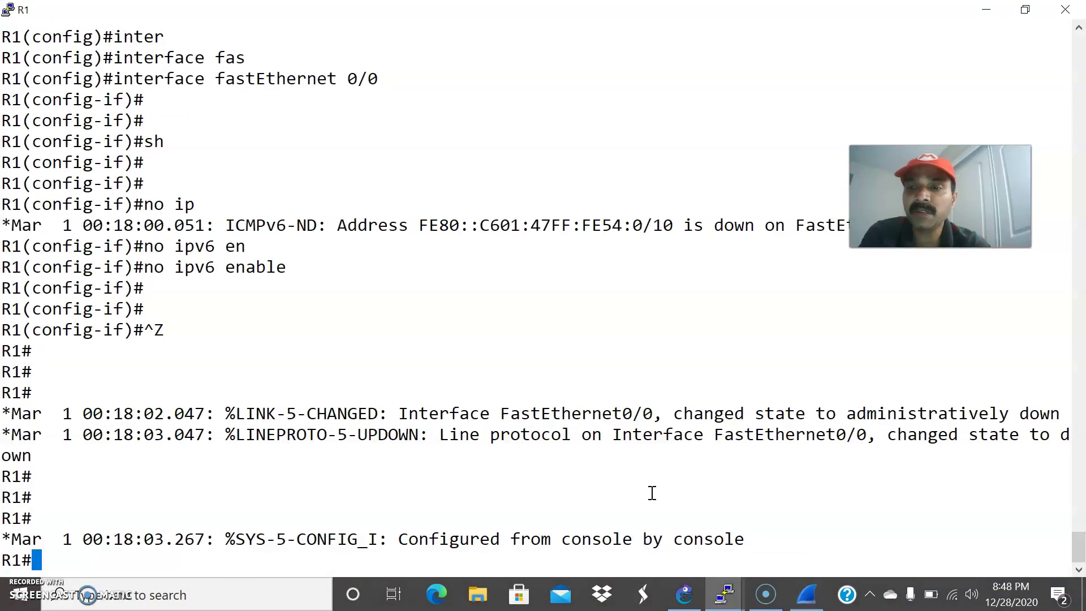
Turn on IPv6 neighbor discovery debugging on R1 with 'debug ipv6 nd'.
key("Return")
key("Return")
key("Return")
key("Return")
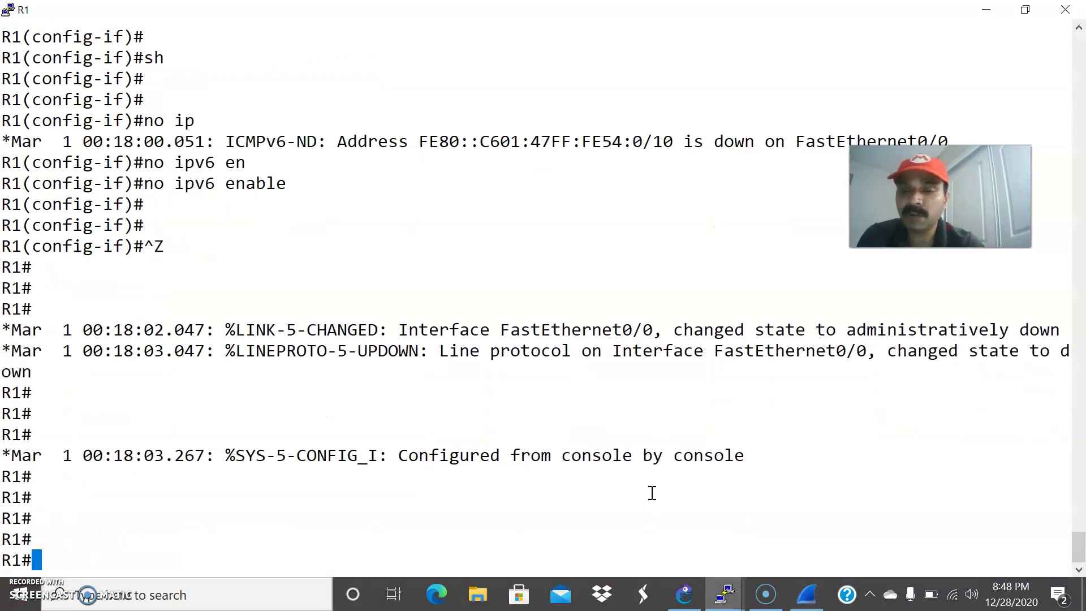
type("deb")
key("Tab")
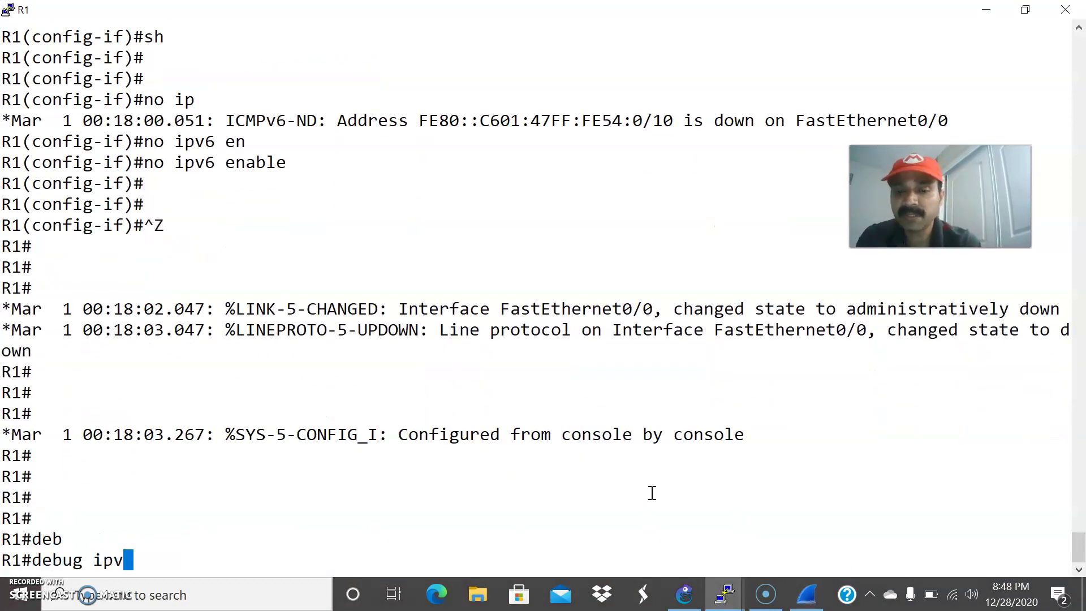
type("ipv6 nd")
key("Return")
key("Return")
key("Return")
key("Return")
key("Return")
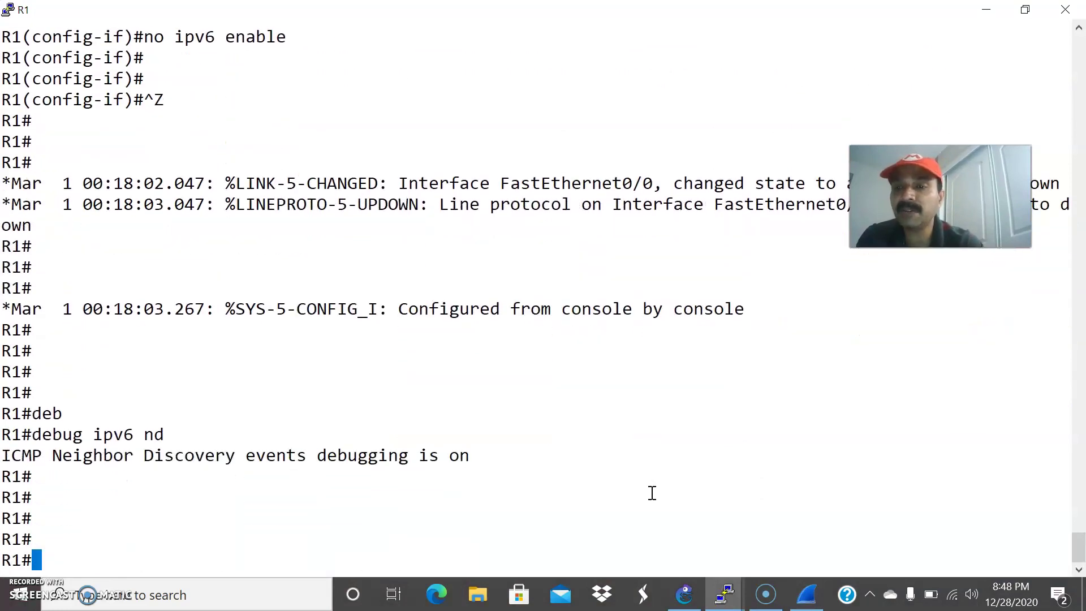
Turn on 'debug ipv6 nd' on R2 as well.
mouse_move(719, 586)
left_click(774, 498)
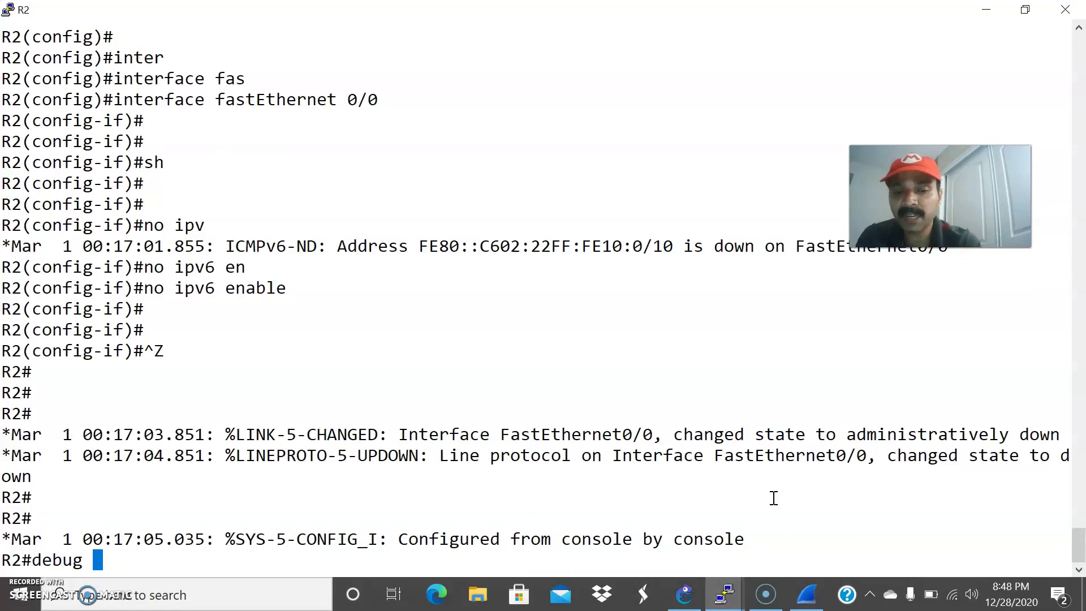
type("debug ipv6 nd")
key("Return")
key("Return")
key("Return")
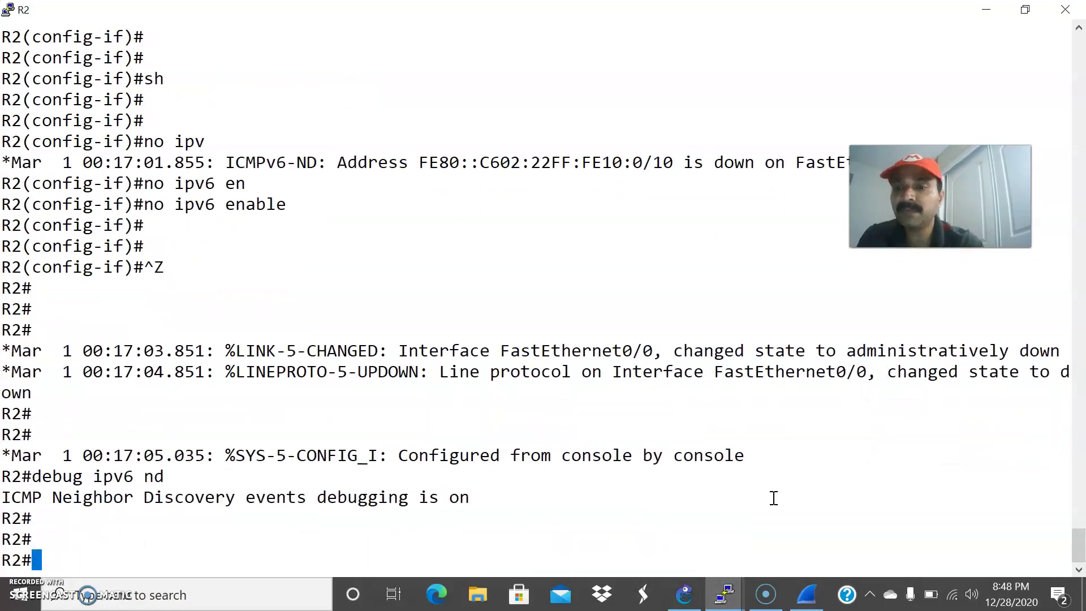
Enter global configuration mode on R2 with 'conf t'.
left_click_drag(935, 181, 896, 86)
left_click(550, 378)
type("c")
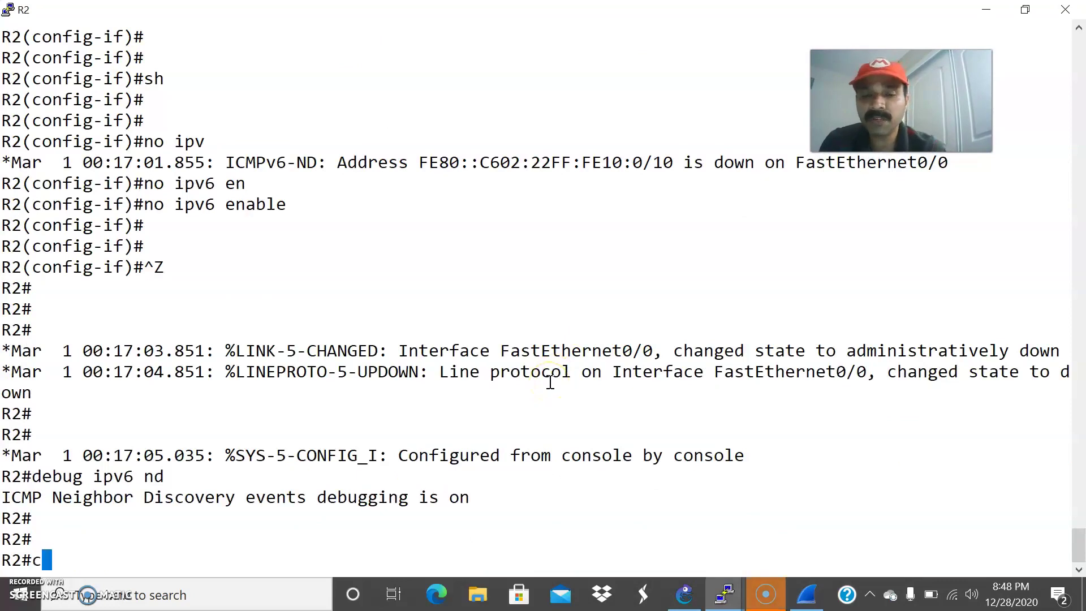
type("onf t")
key("Return")
key("Return")
left_click(676, 595)
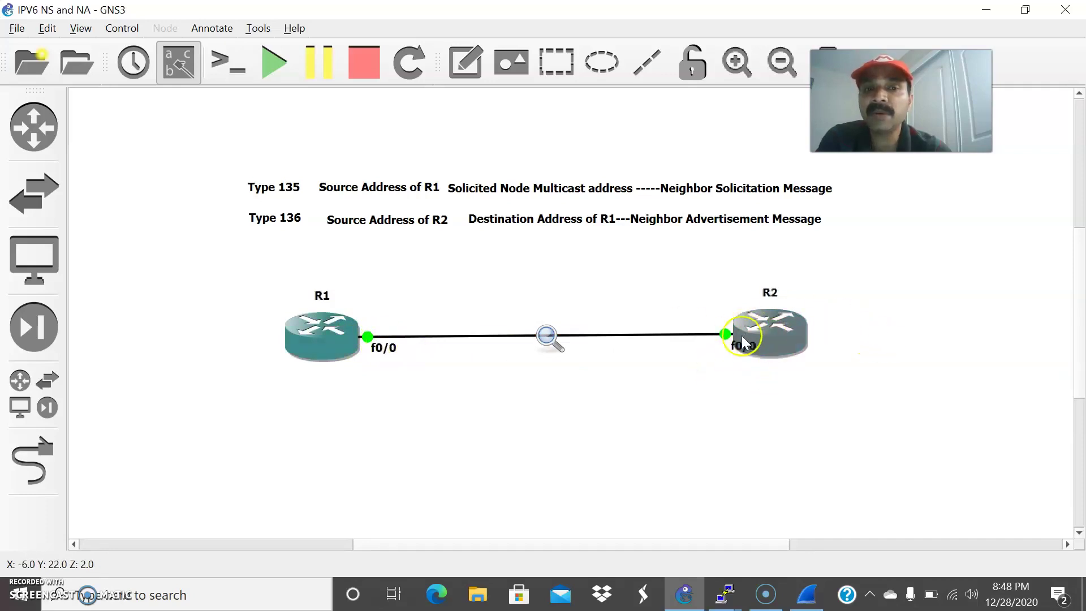
On R1, run 'ipv6 enable' on FastEthernet0/0 and exit configuration mode.
mouse_move(726, 598)
left_click(617, 521)
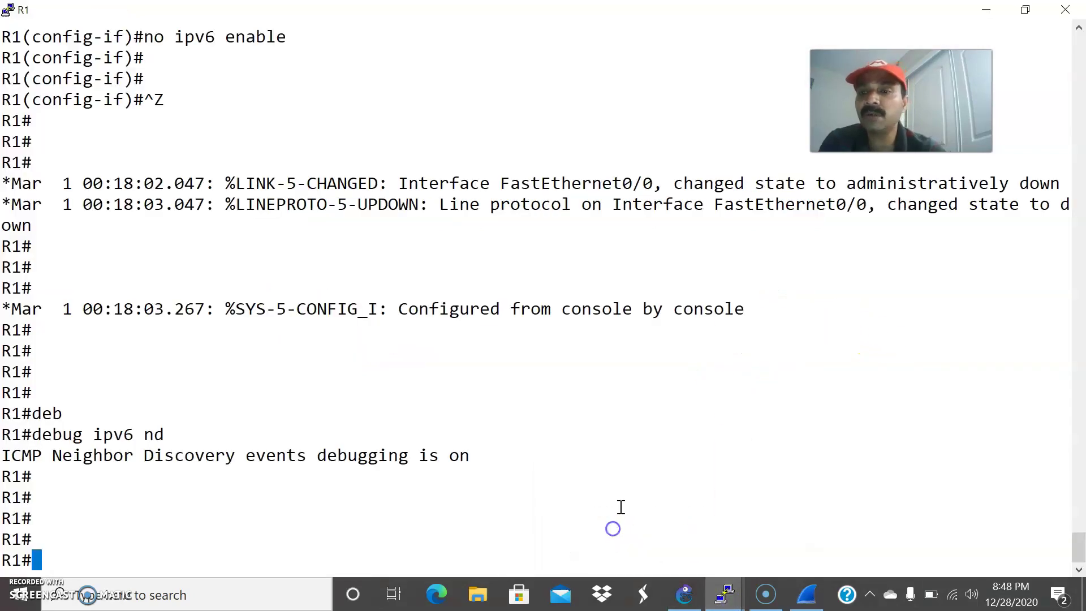
type("conf t")
key("Return")
key("Return")
type("interface f")
key("Tab")
type("fas")
key("Tab")
type("0/0")
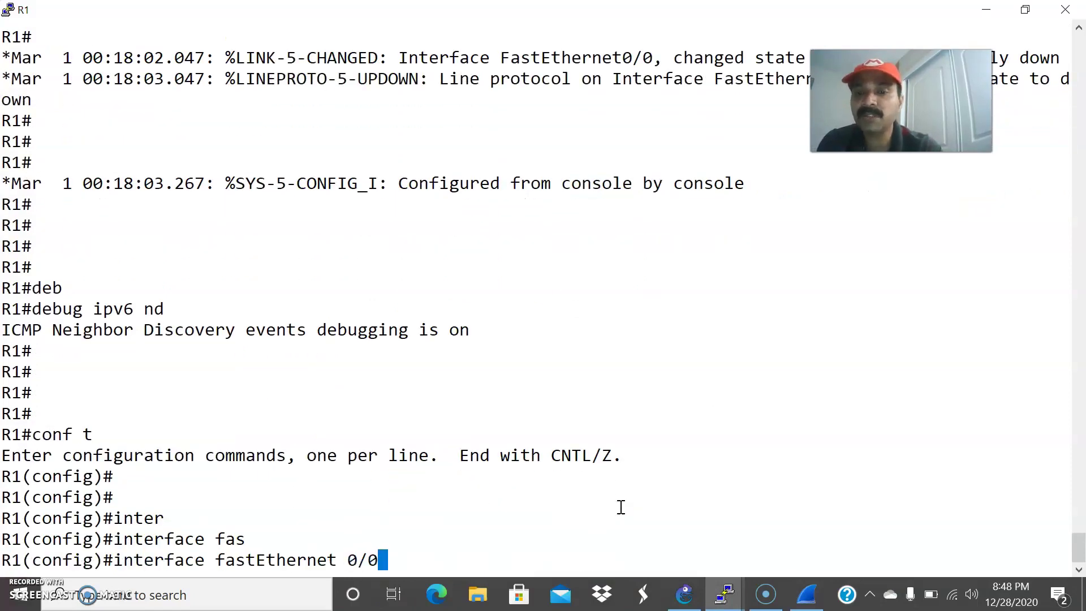
key("Return")
key("Return")
key("Return")
type("ipv6 e")
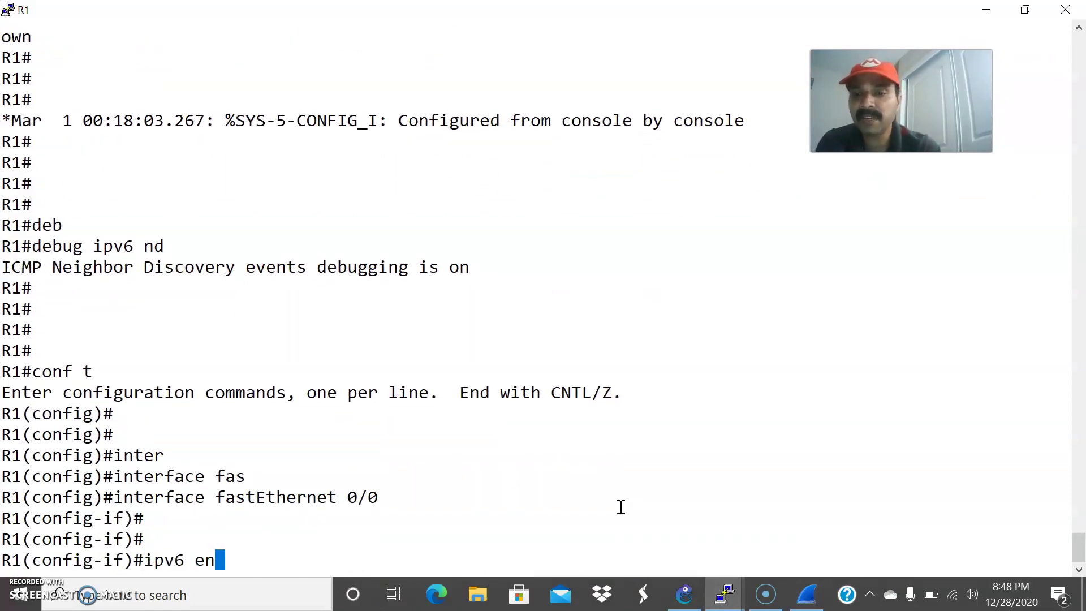
type("n")
key("Tab")
key("Return")
key("Return")
key("Return")
key("ctrl+z")
key("Return")
key("Return")
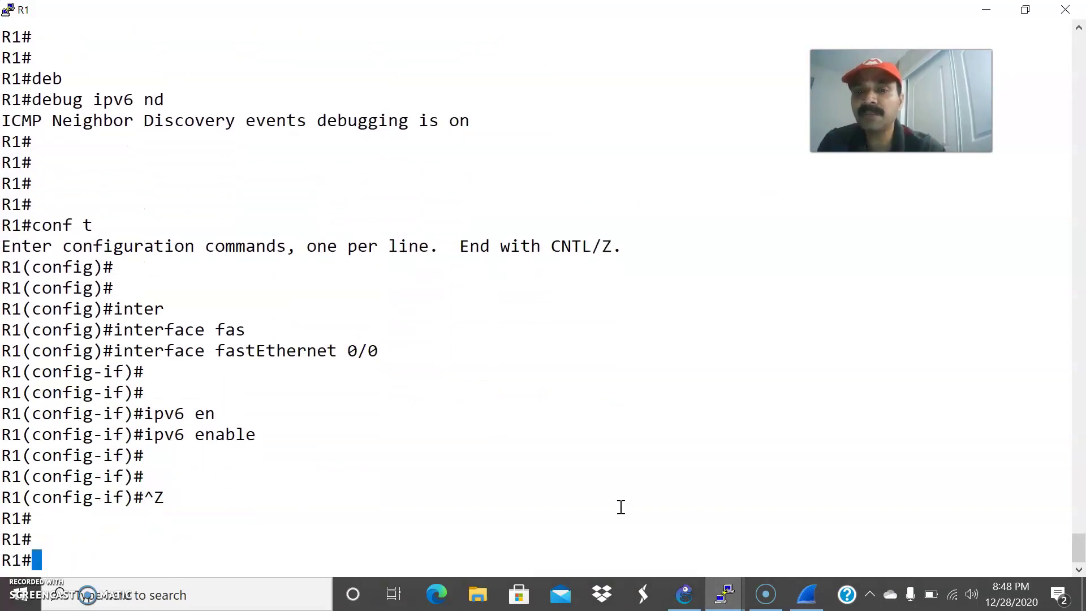
On R2, run 'ipv6 enable' on FastEthernet0/0 and exit configuration mode.
left_click(722, 595)
left_click(791, 537)
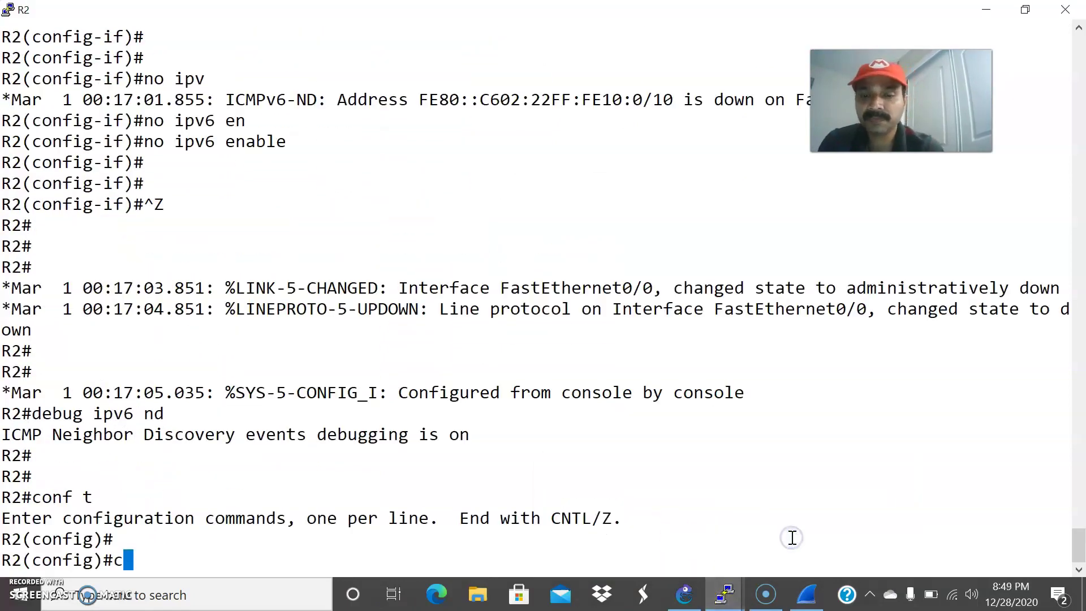
type("inter")
key("Tab")
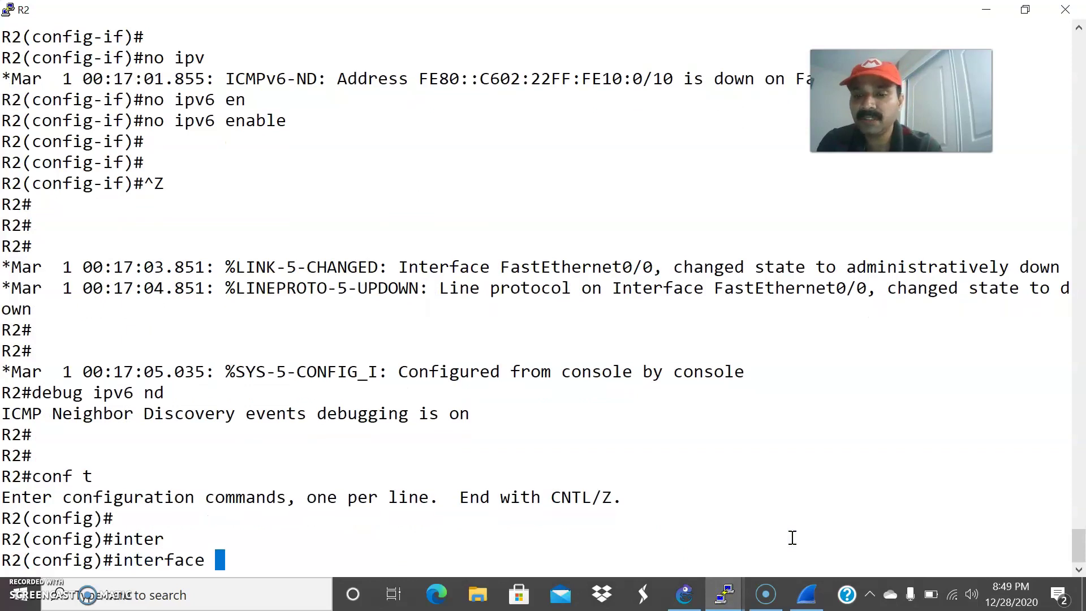
type("fas")
key("Tab")
type("0/0")
key("Return")
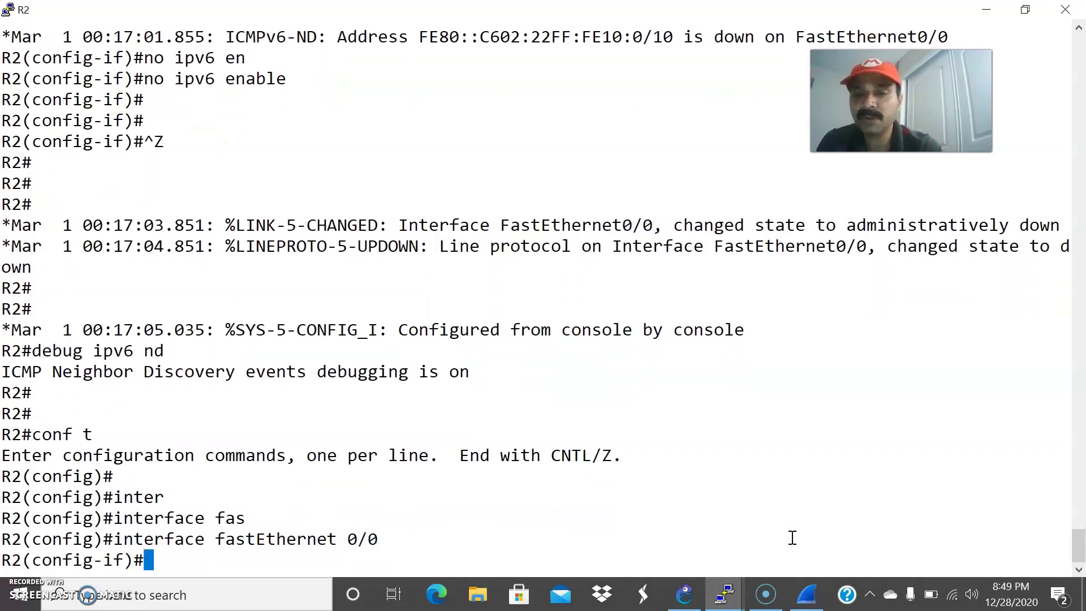
key("Tab")
key("Return")
key("Return")
key("Return")
key("ctrl+z")
key("Return")
key("Return")
key("alt+Tab")
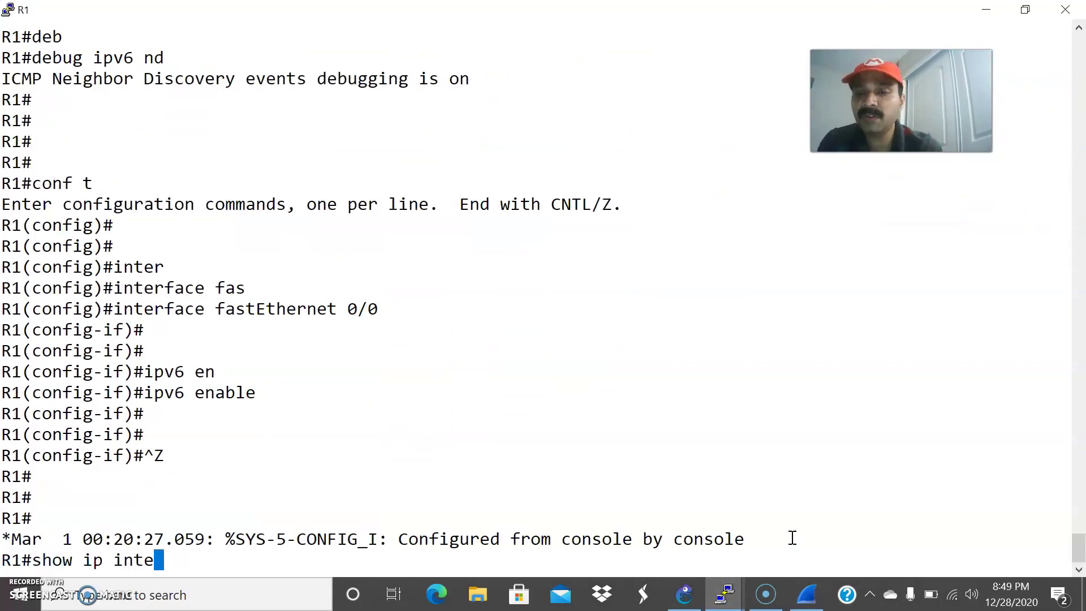
List R1's interface status with 'show ip interface brief'.
type("r")
key("Tab")
type("br")
key("Tab")
key("Return")
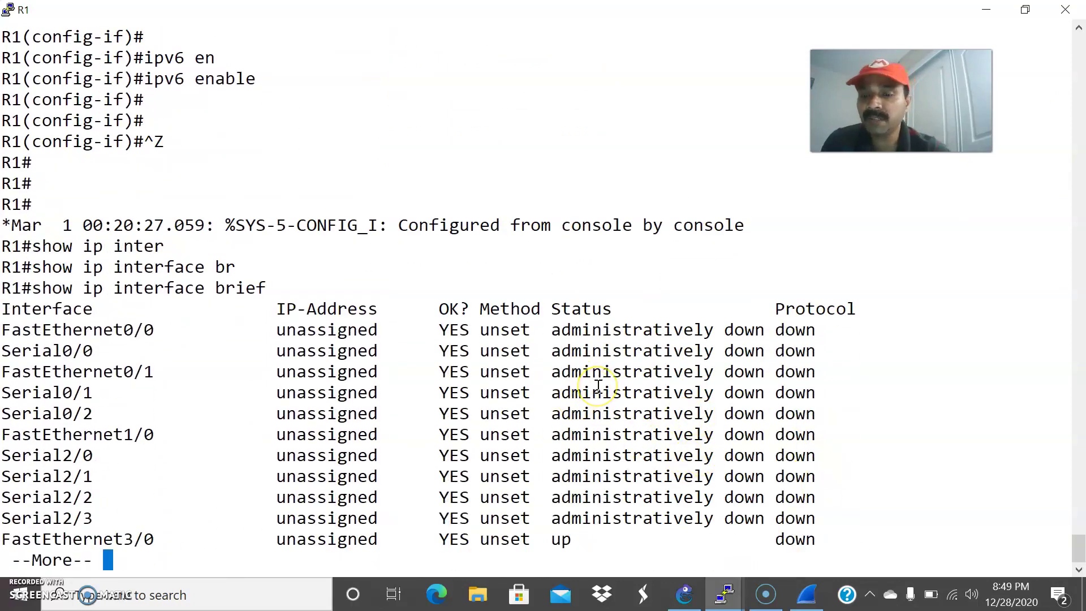
key("space")
Bring R1's FastEthernet0/0 up with 'no shutdown' and exit configuration mode.
type("conf t")
key("Return")
key("Return")
key("Return")
key("Return")
type("inter")
key("Tab")
type("fas")
key("Tab")
type("0/")
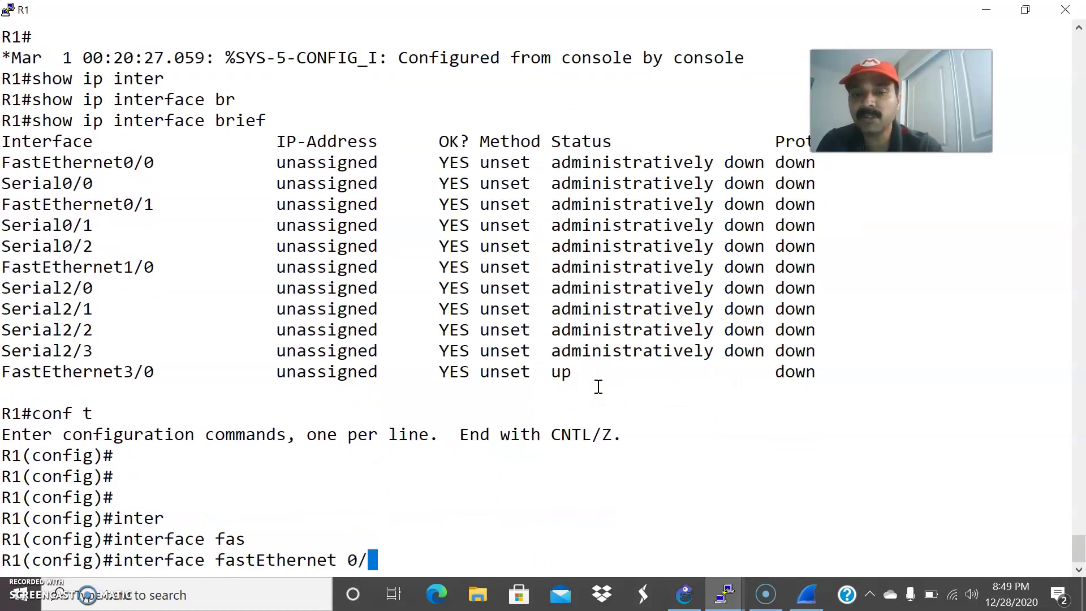
type("0")
key("Return")
key("Return")
key("Return")
type("no sh")
key("Return")
key("Return")
key("Return")
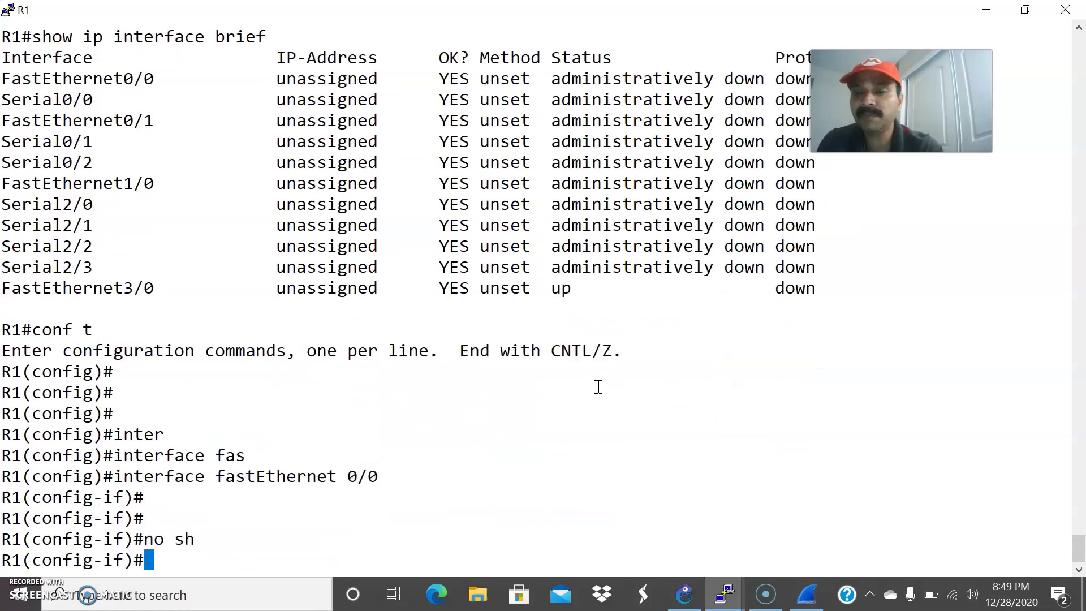
key("ctrl+z")
key("Return")
key("Return")
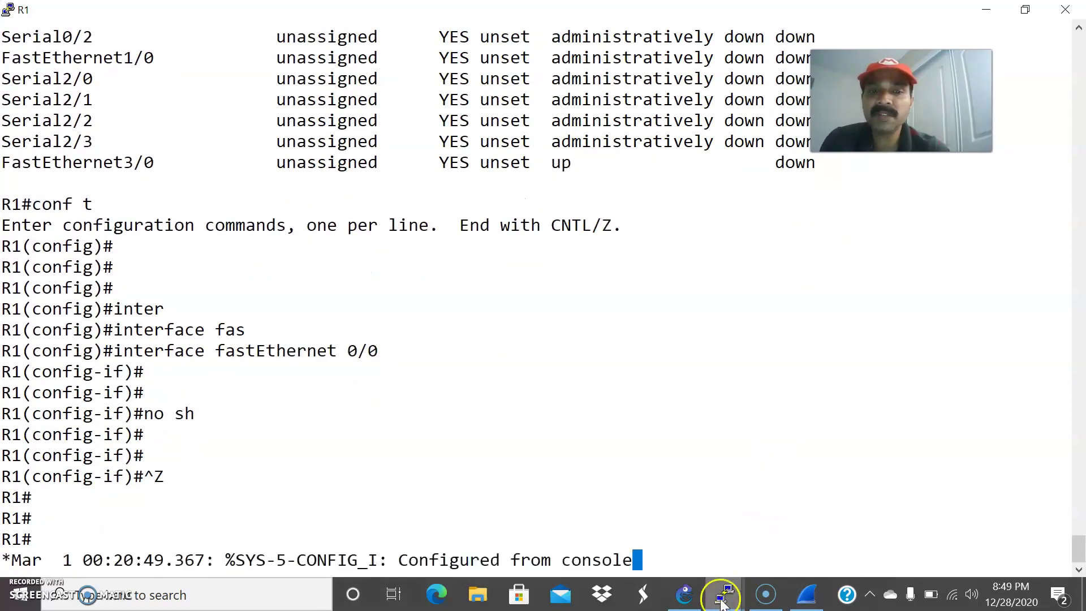
Bring R2's FastEthernet0/0 up with 'no shutdown' and exit configuration mode.
mouse_move(727, 593)
left_click(789, 522)
type("conf ")
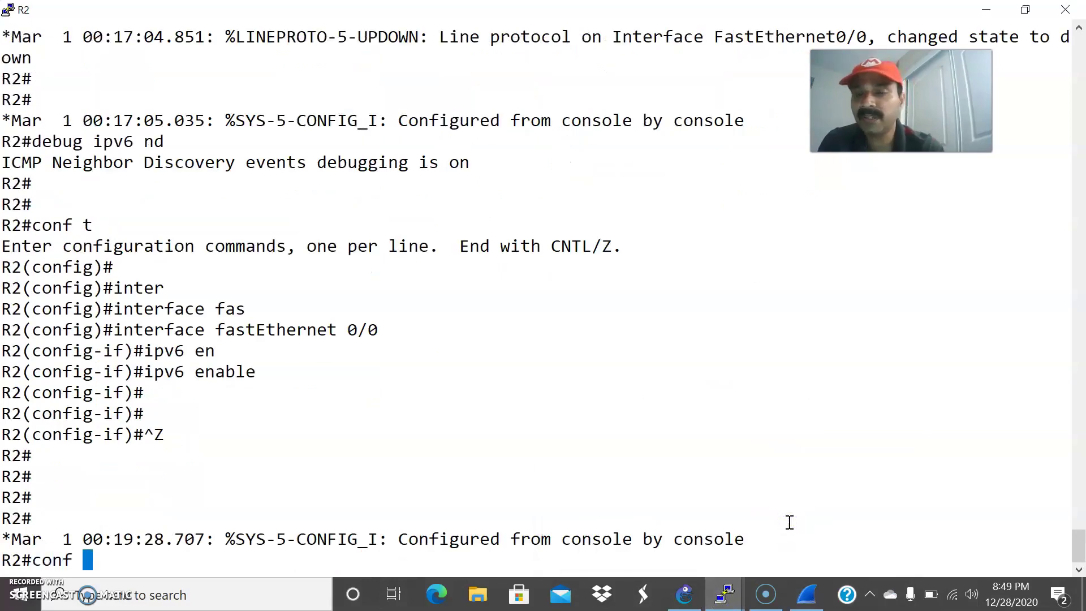
type("t")
key("Return")
key("Return")
key("Return")
type("inter")
key("Tab")
type("fas")
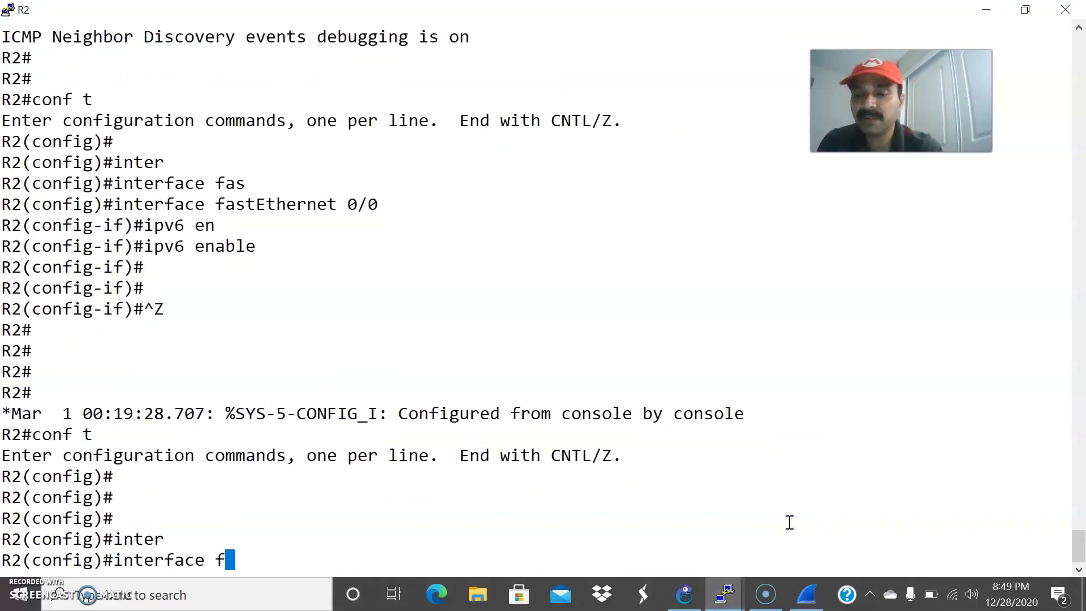
key("Tab")
type("0/0")
key("Return")
key("Return")
key("Return")
type("no ")
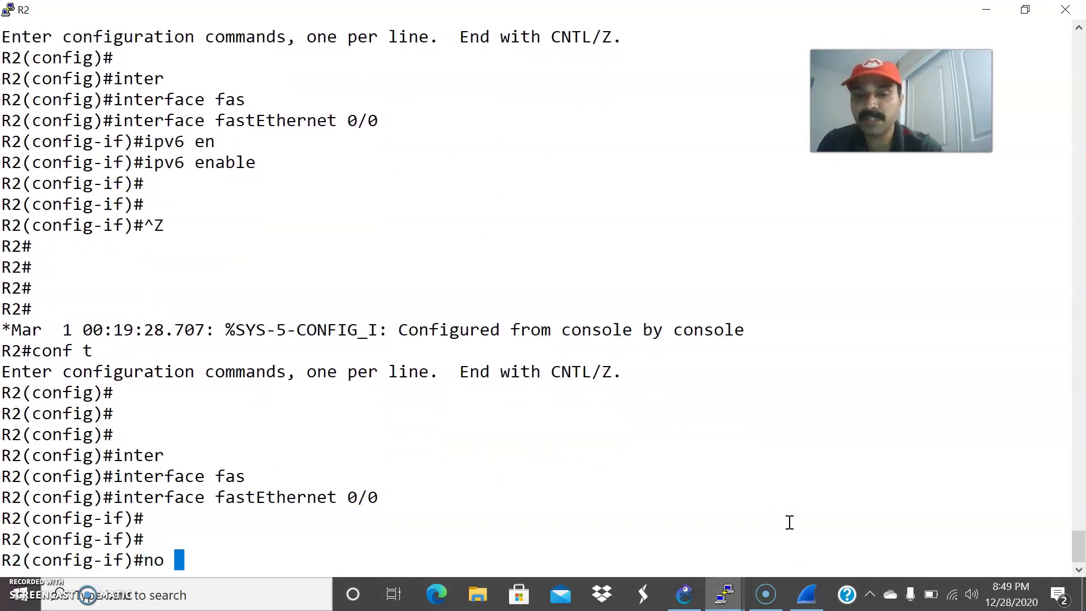
type("sh")
key("Return")
key("Return")
key("Return")
key("ctrl+z")
key("Return")
key("Return")
key("Return")
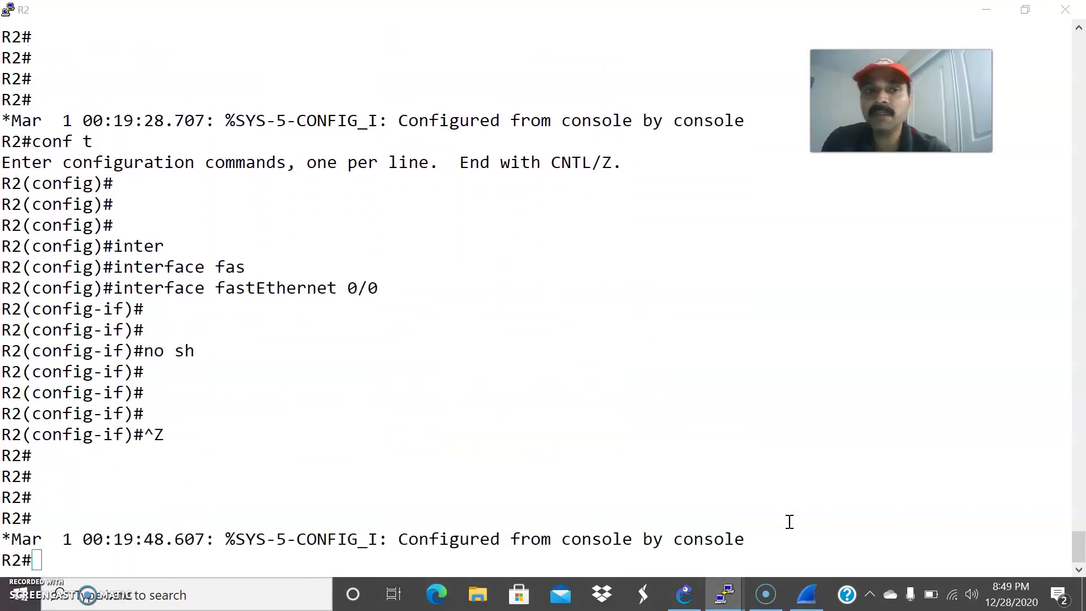
key("alt+Tab")
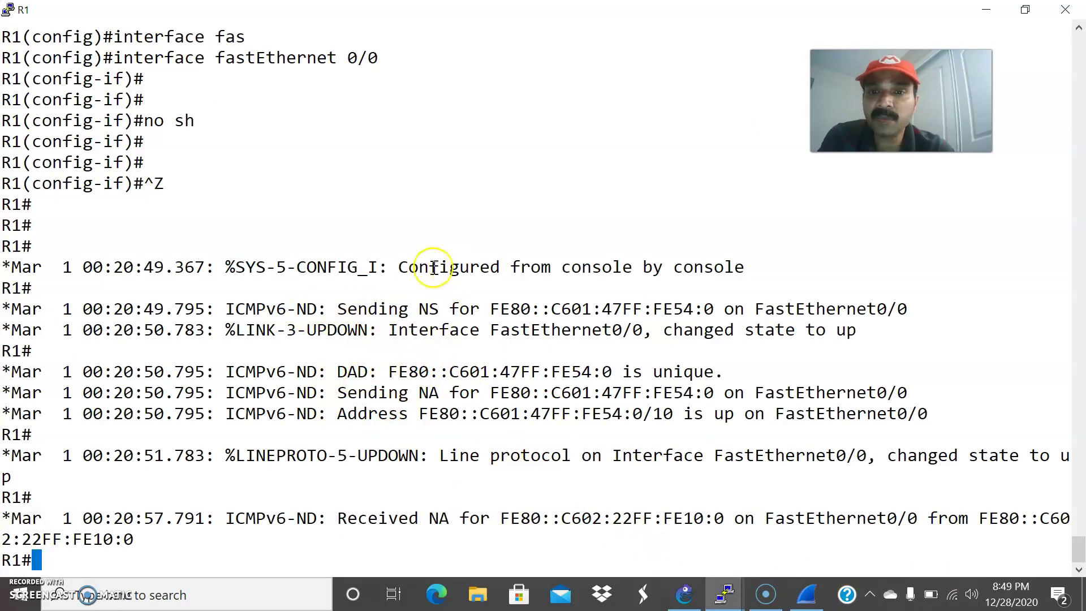
left_click_drag(492, 312, 708, 315)
left_click_drag(919, 308, 802, 303)
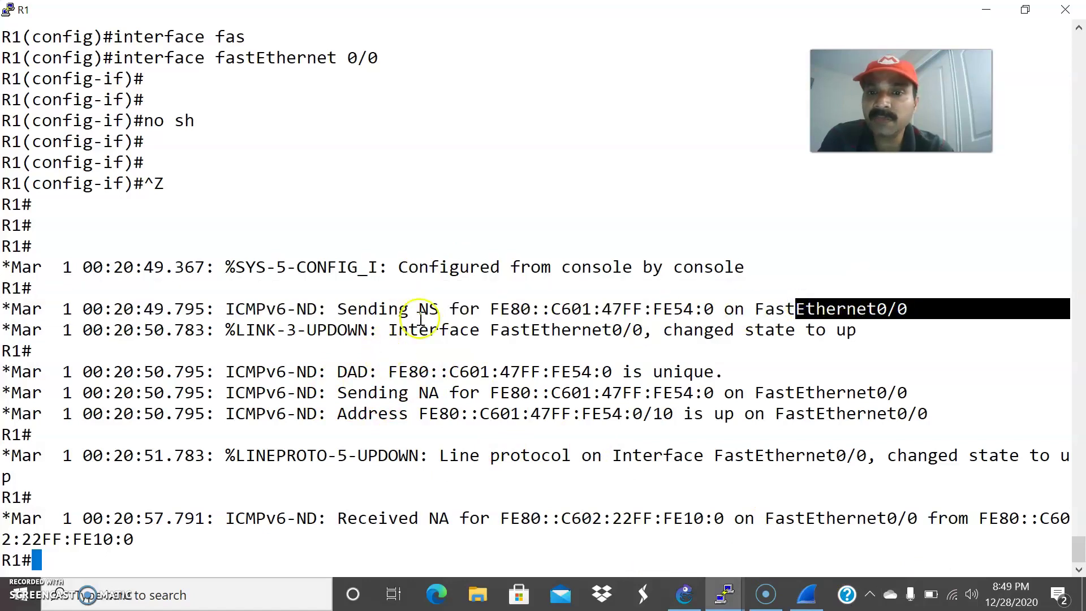
left_click_drag(407, 395, 604, 392)
left_click(684, 594)
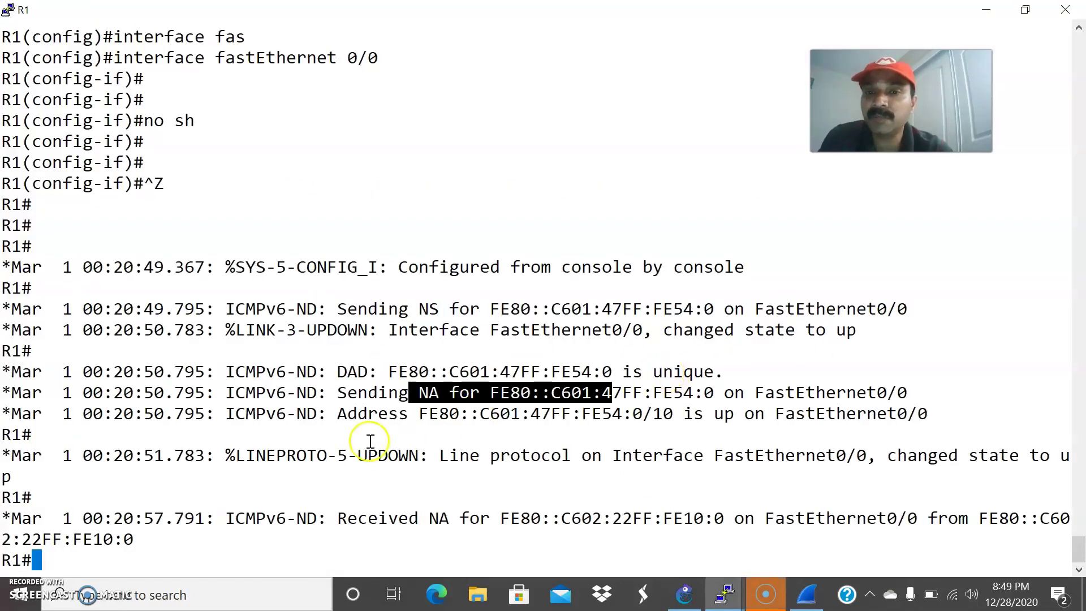
left_click(429, 436)
mouse_move(481, 393)
left_mouse_down()
mouse_move(551, 404)
mouse_move(696, 392)
mouse_move(502, 396)
left_mouse_up()
left_click(691, 394)
double_click(691, 394)
left_click(508, 444)
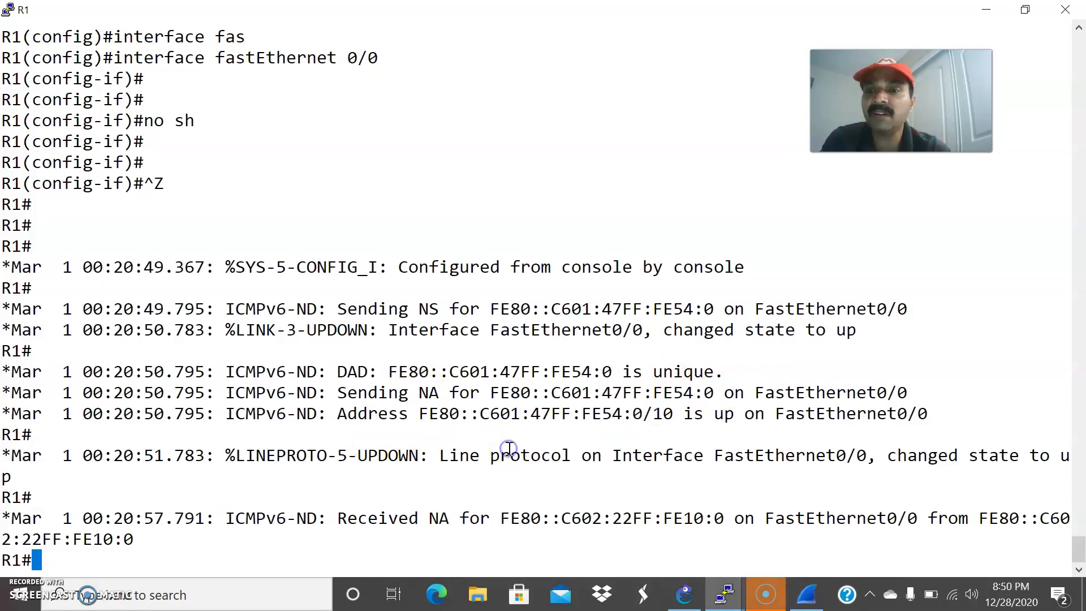
Show R1's IPv6 details with 'show ipv6 interface fastEthernet 0/0'.
key("Return")
key("Return")
key("Return")
type("show ipv6 inter")
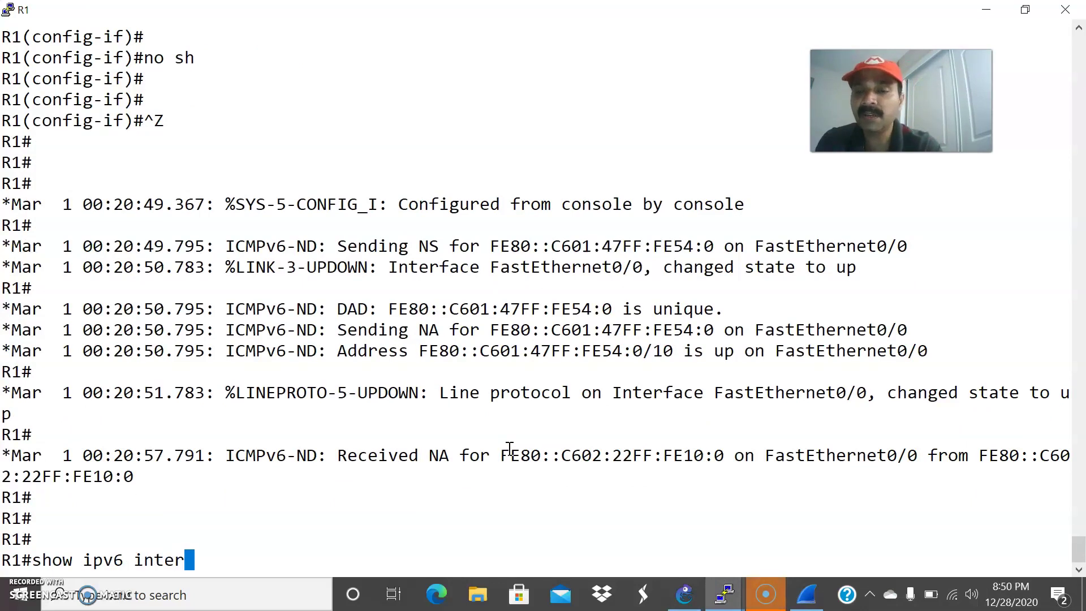
key("Tab")
type("fas")
key("Tab")
type("0/0")
key("Return")
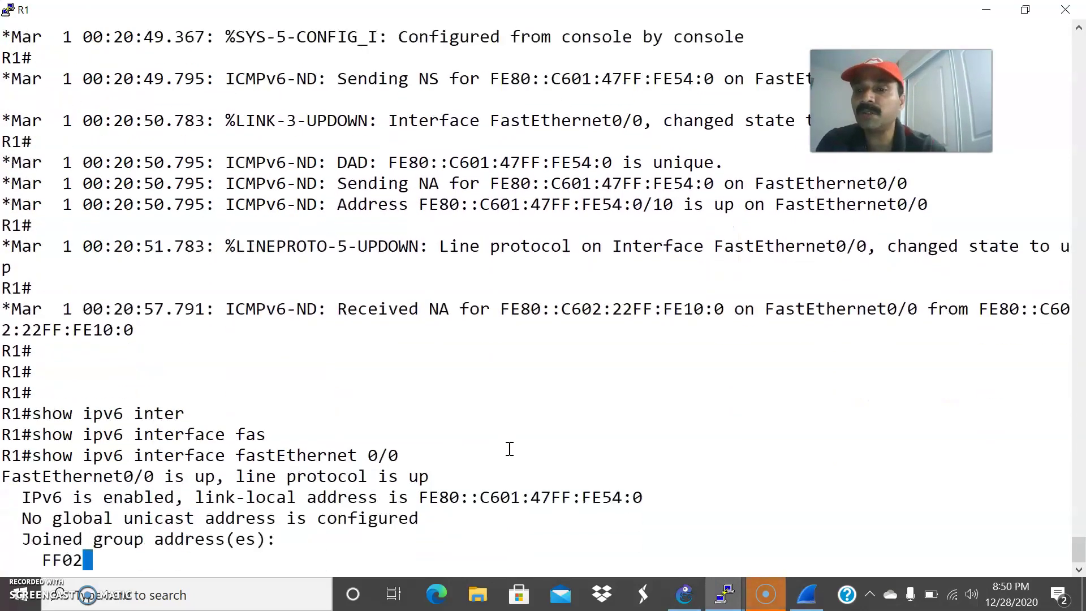
Highlight R1's link-local address, then bring R2's console with its ND debug log forward.
left_click_drag(651, 330, 452, 333)
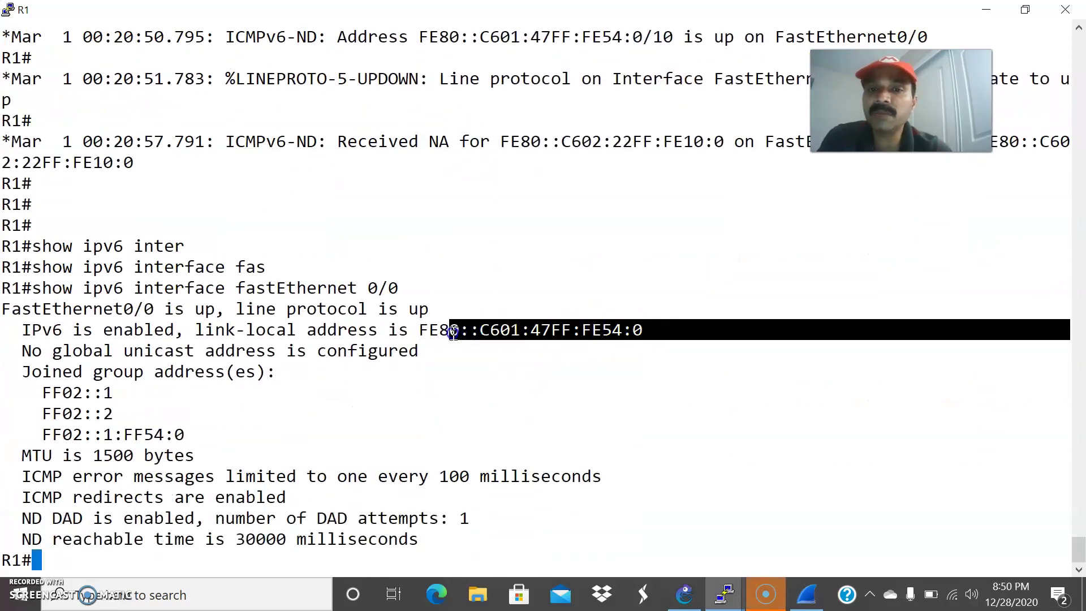
mouse_move(723, 589)
left_click(820, 504)
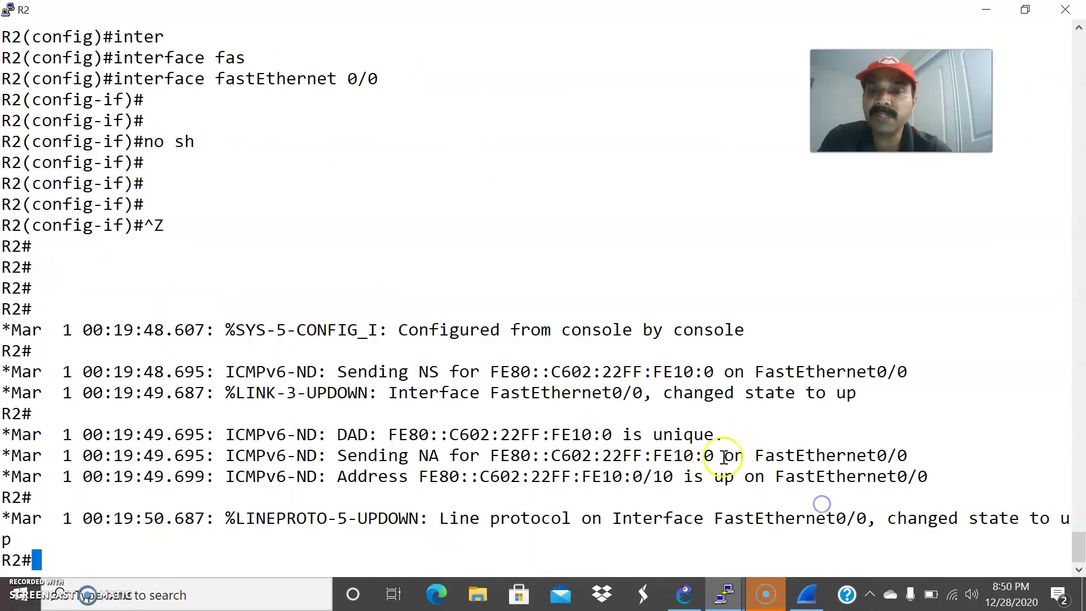
Highlight the NS, Sending NA and DAD lines in R2's debug log, then return to the topology.
left_click_drag(429, 373, 705, 391)
left_click_drag(435, 452, 685, 456)
left_click(724, 490)
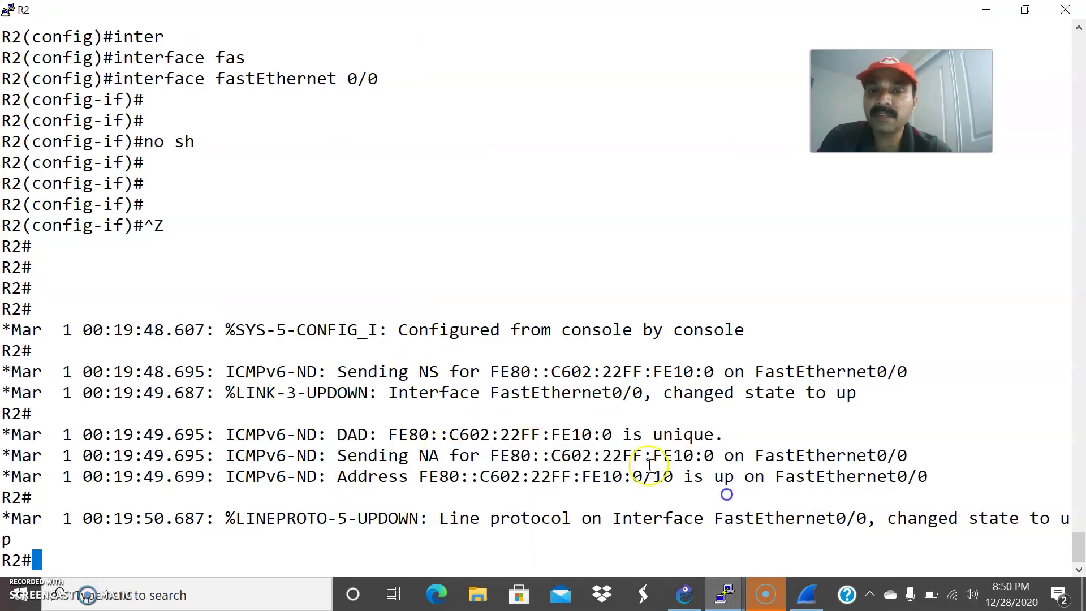
left_click_drag(369, 436, 344, 436)
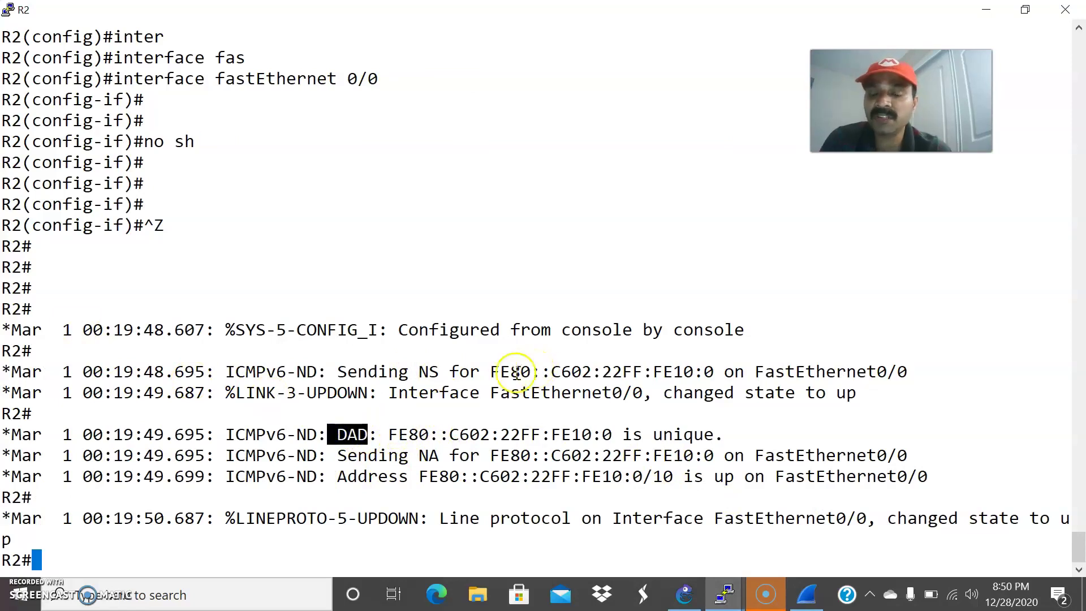
key("alt+Tab")
left_click(682, 593)
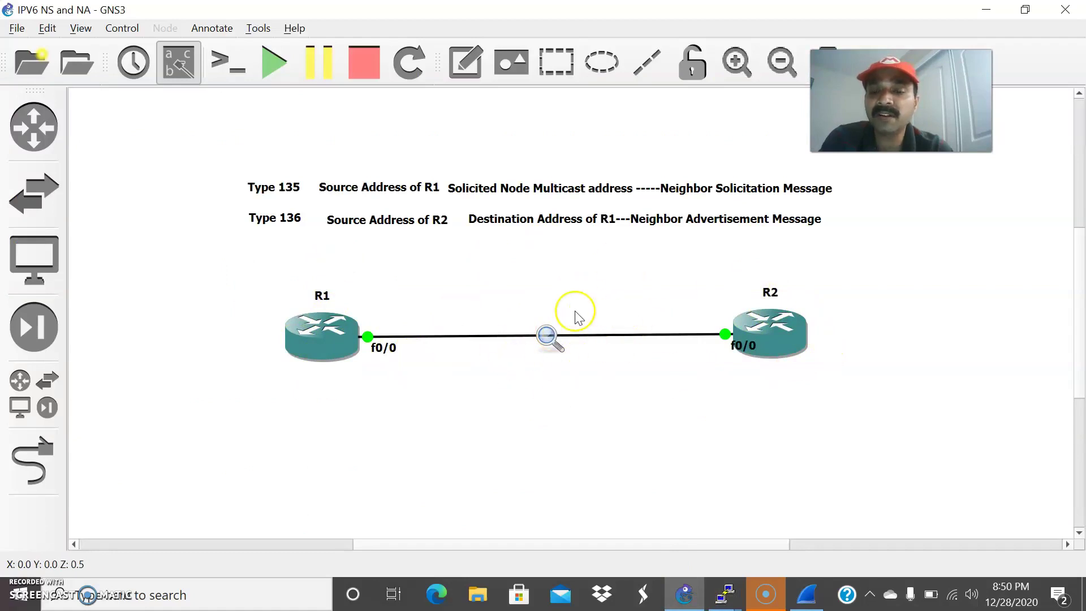
Switch between R1's console and the GNS3 topology, then bring the Wireshark capture forward.
key("alt+Tab")
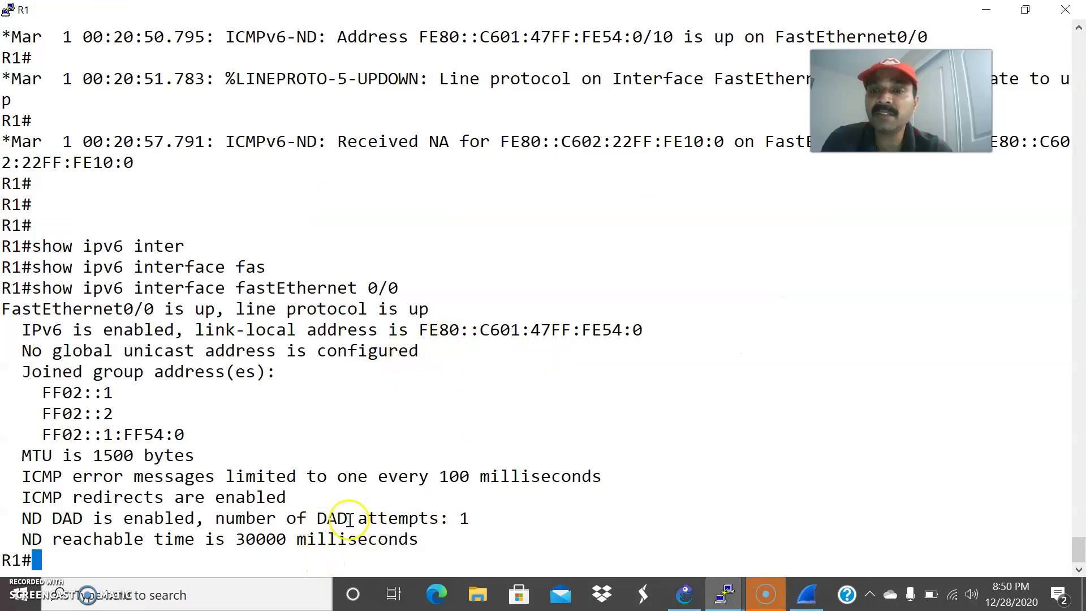
key("alt+Tab")
key("alt+Tab")
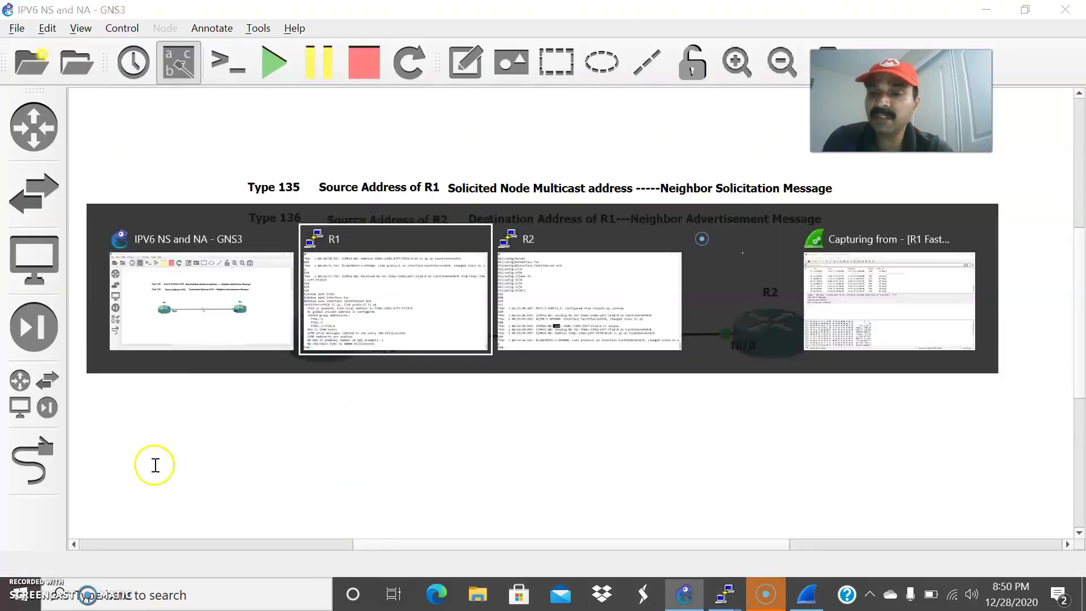
key("alt+Tab")
left_click(807, 592)
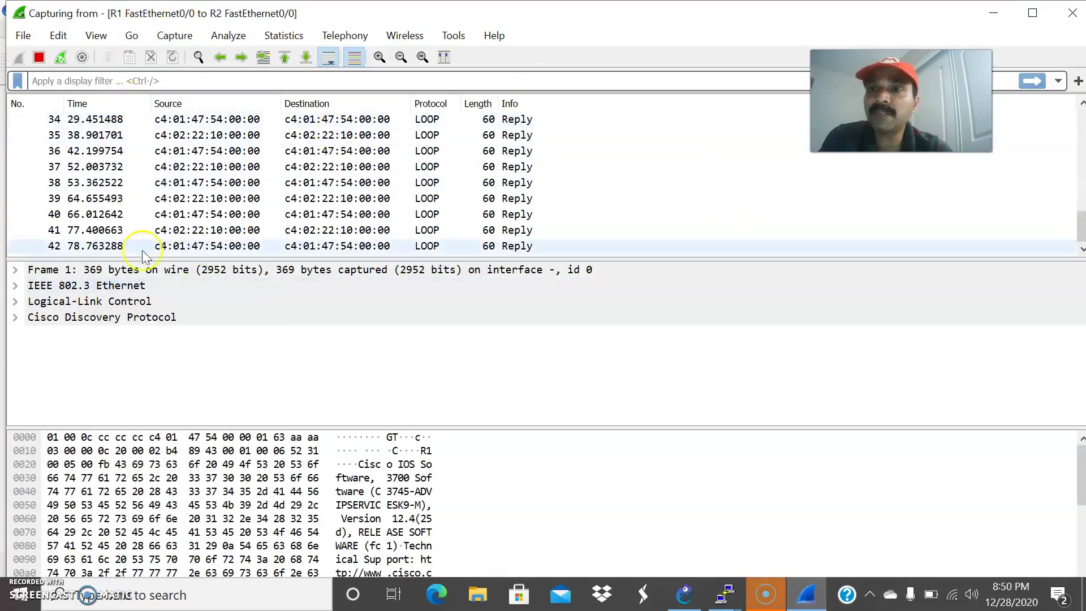
Filter the capture with icmpv6.type==135, leaving Neighbor Solicitation frames 6 and 22.
left_click(93, 80)
type("icmpv6")
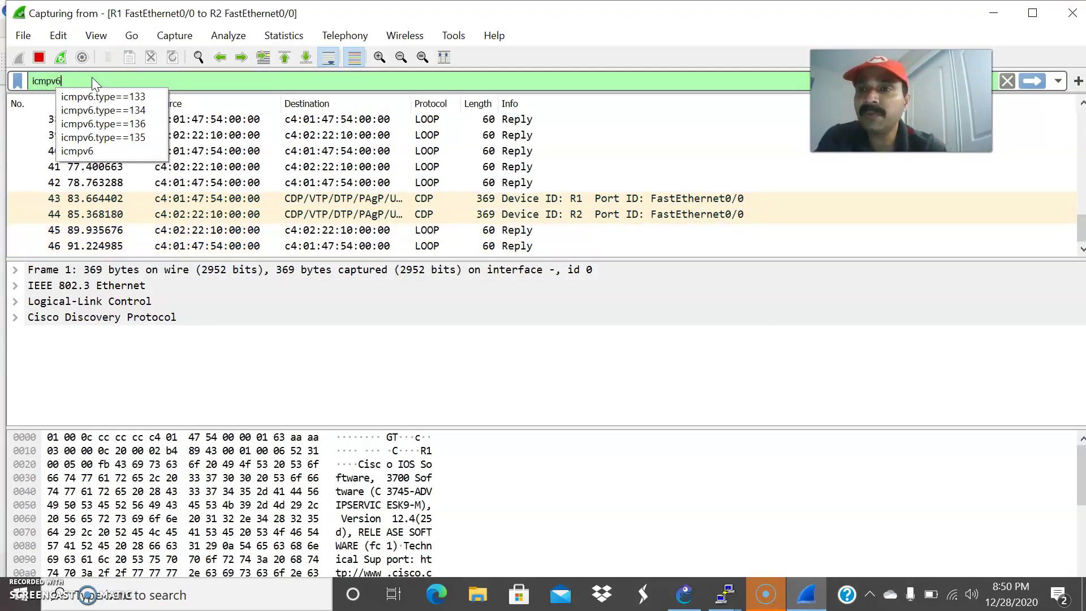
type(".")
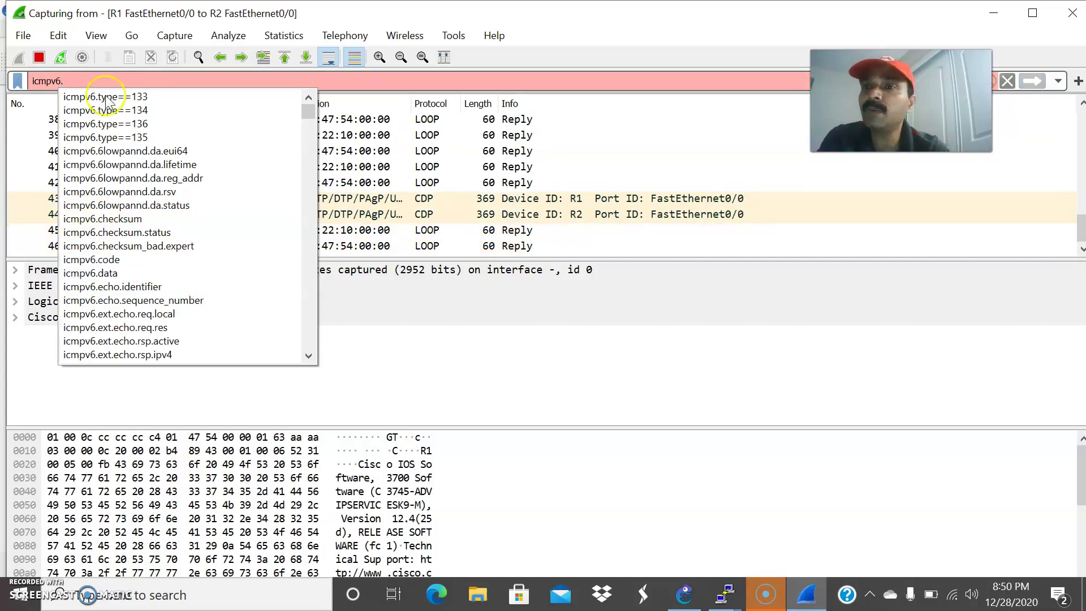
left_click(105, 124)
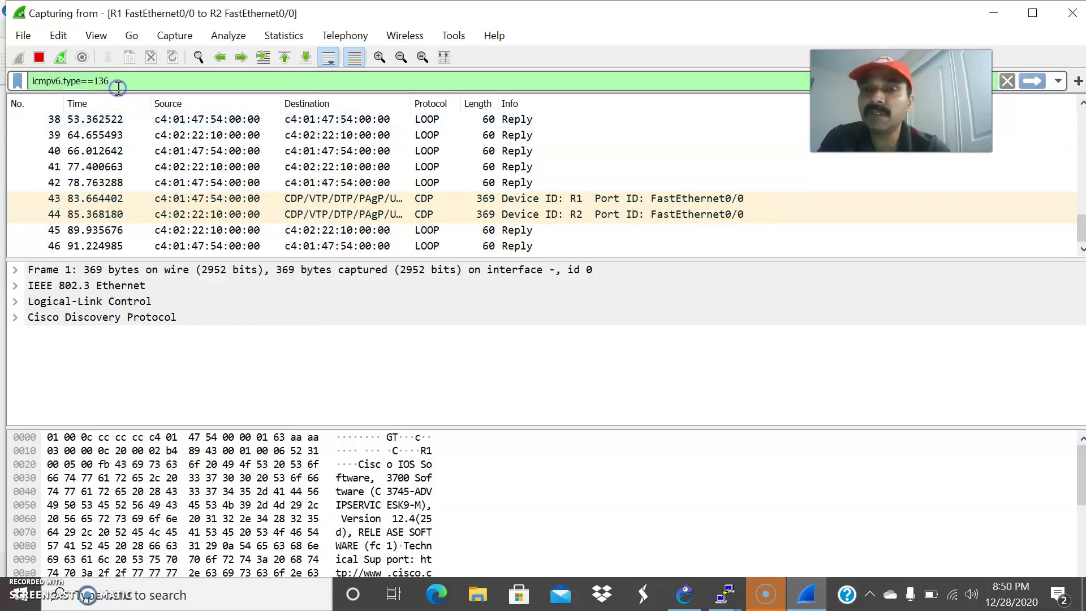
key("Return")
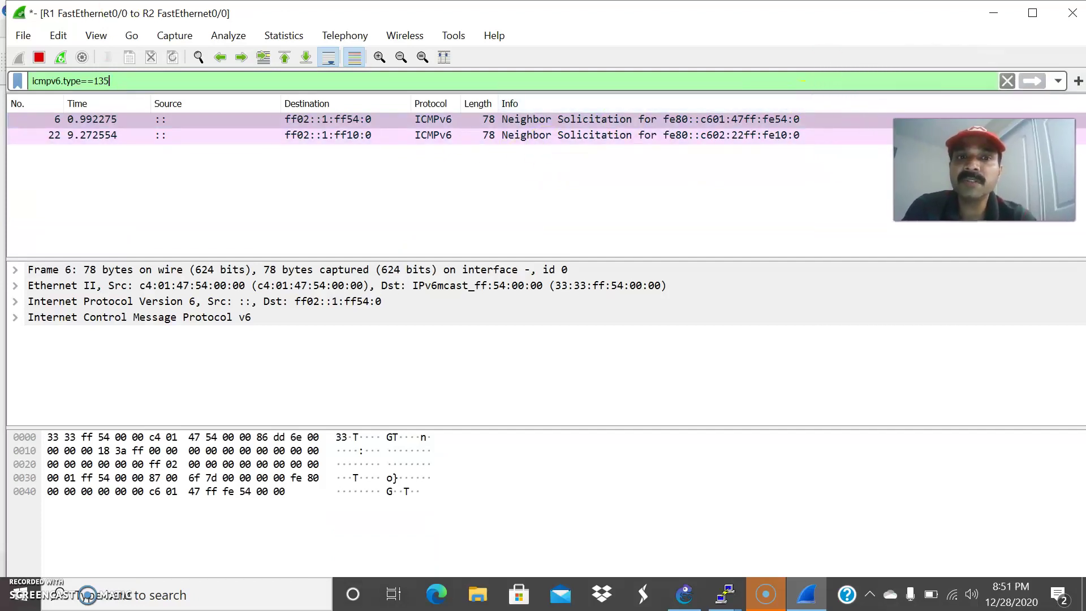
double_click(218, 120)
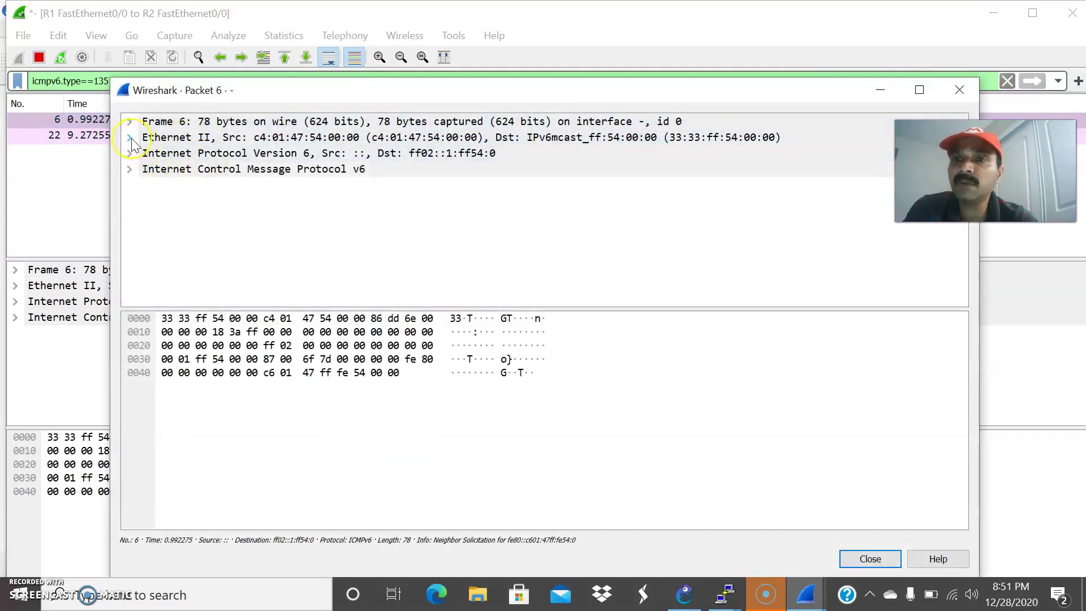
left_click(130, 153)
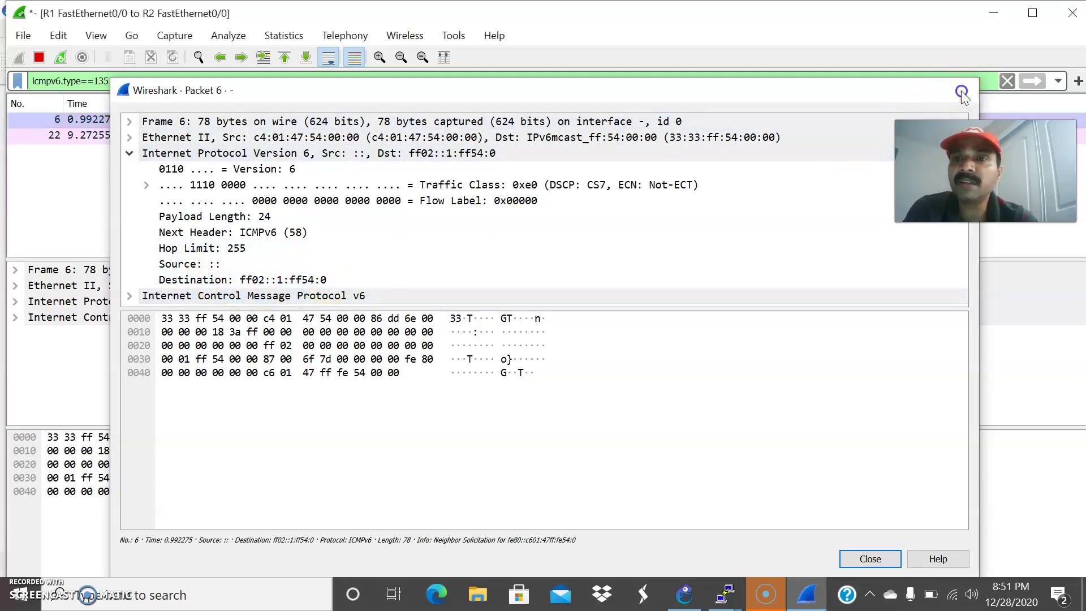
left_click(962, 91)
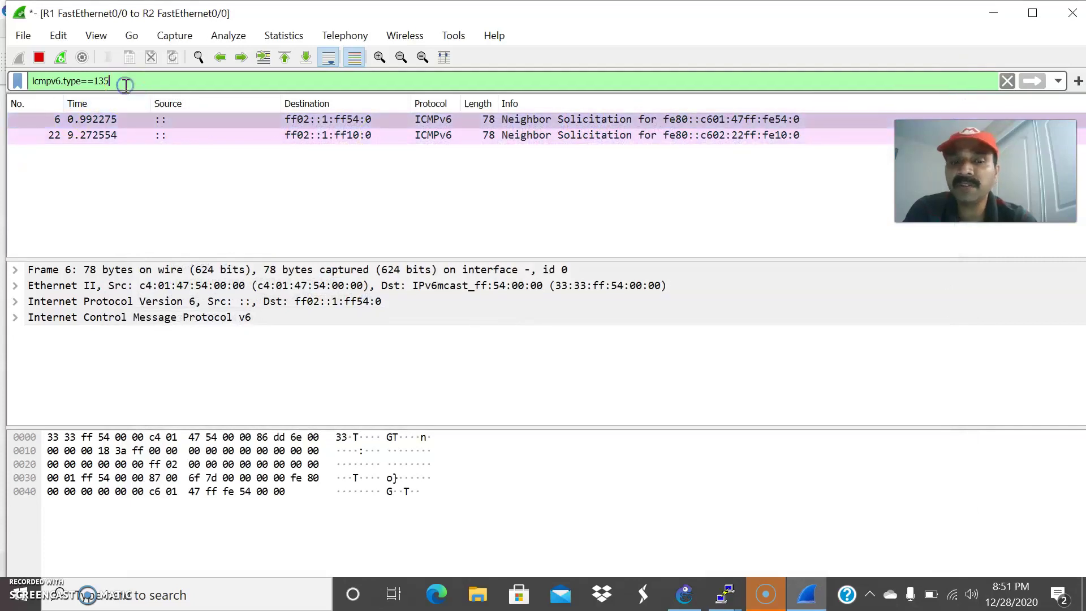
Change the filter to icmpv6.type==136 to list Neighbor Advertisement packets 8 and 25.
key("BackSpace")
type("6")
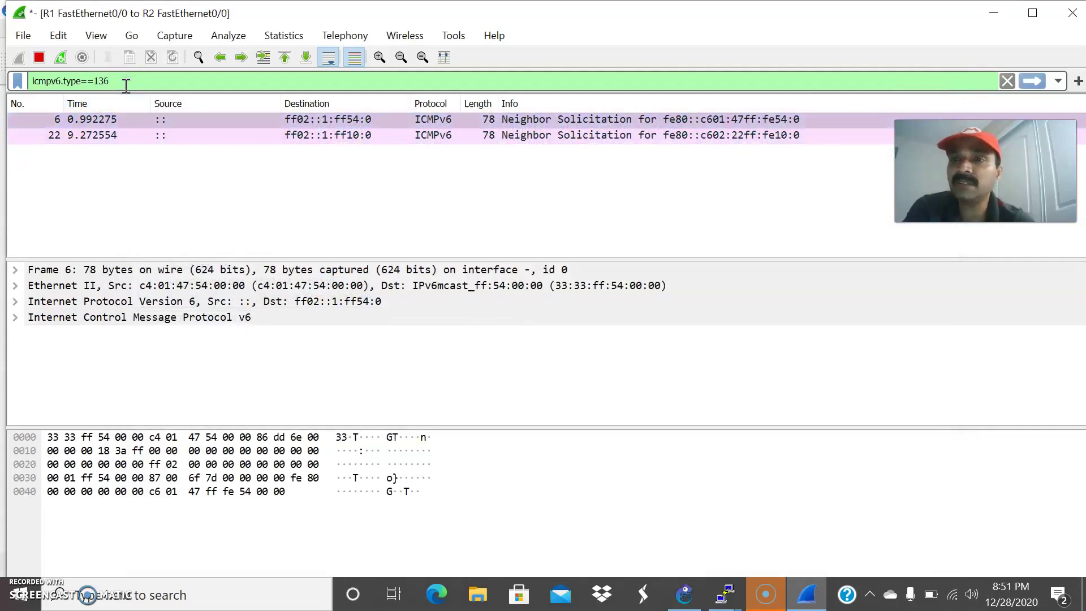
key("Return")
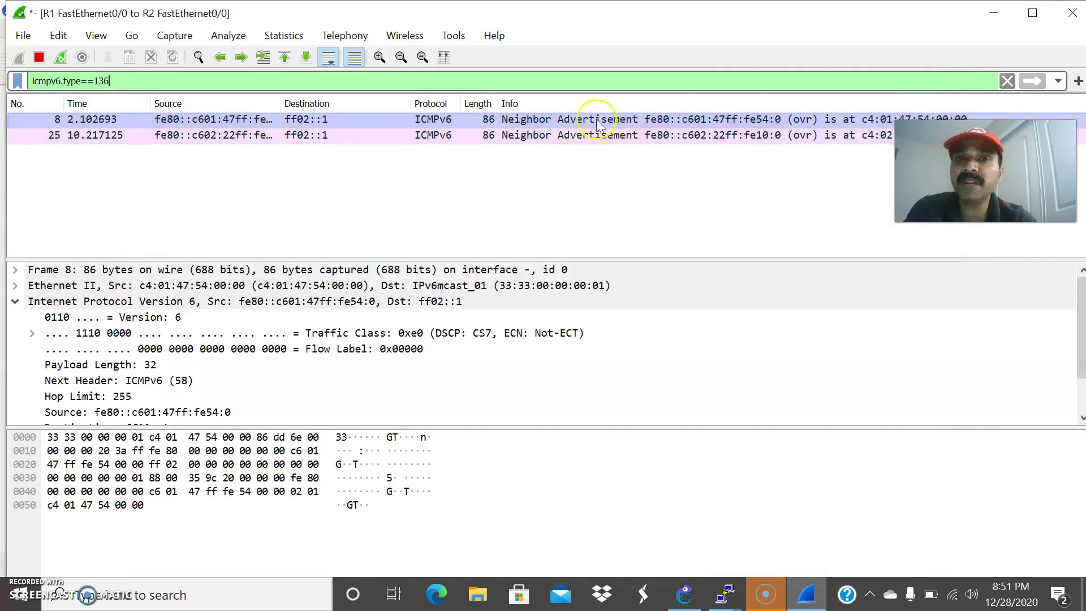
Open packet 8 in its own window, inspect its IPv6 source address, then close it.
double_click(175, 119)
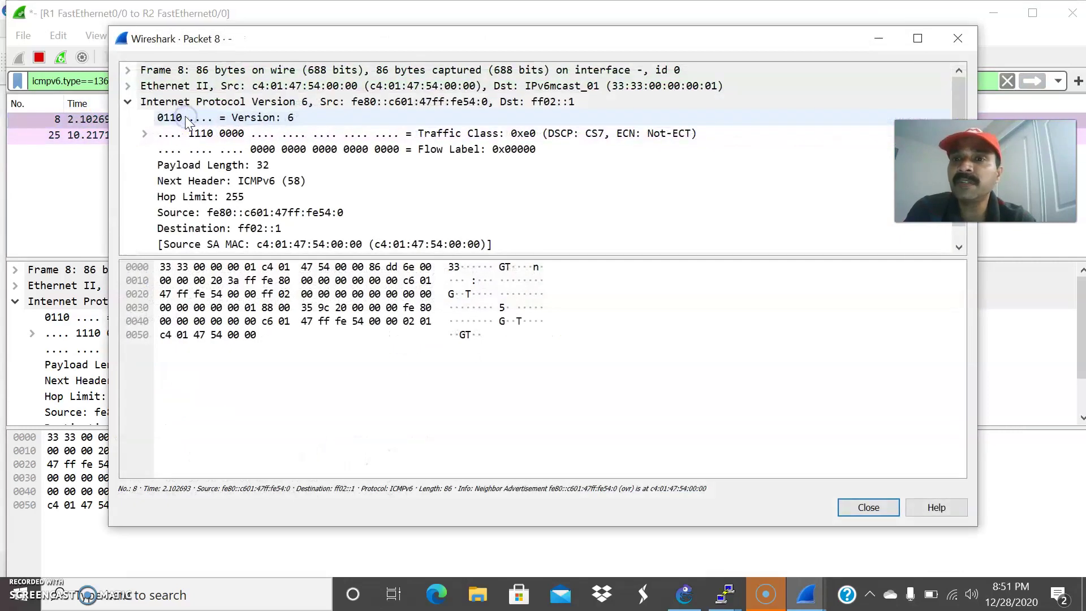
left_click(225, 219)
left_click(686, 593)
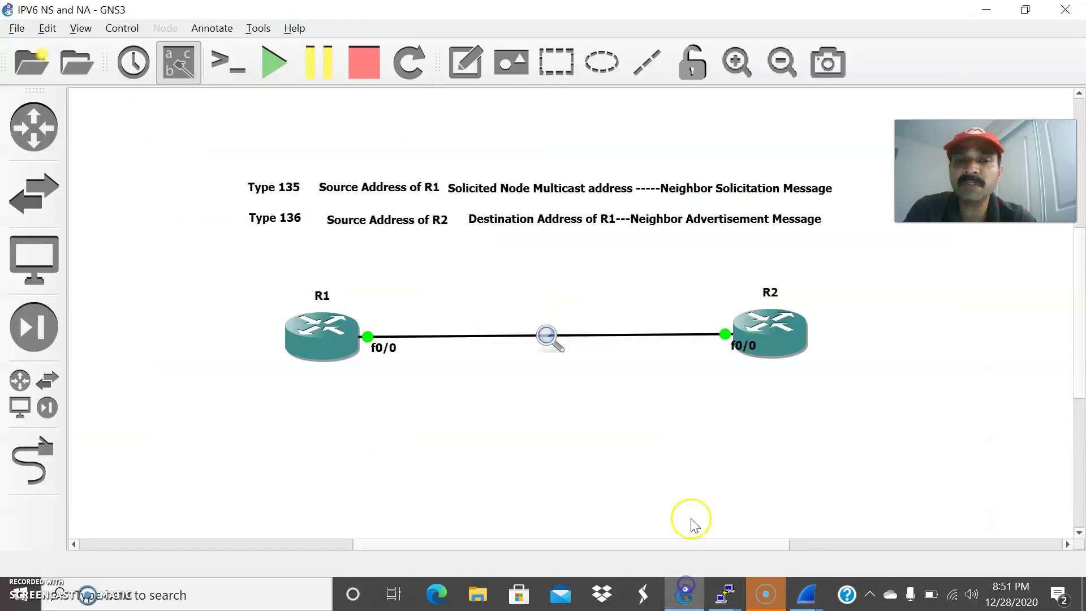
key("alt+Tab")
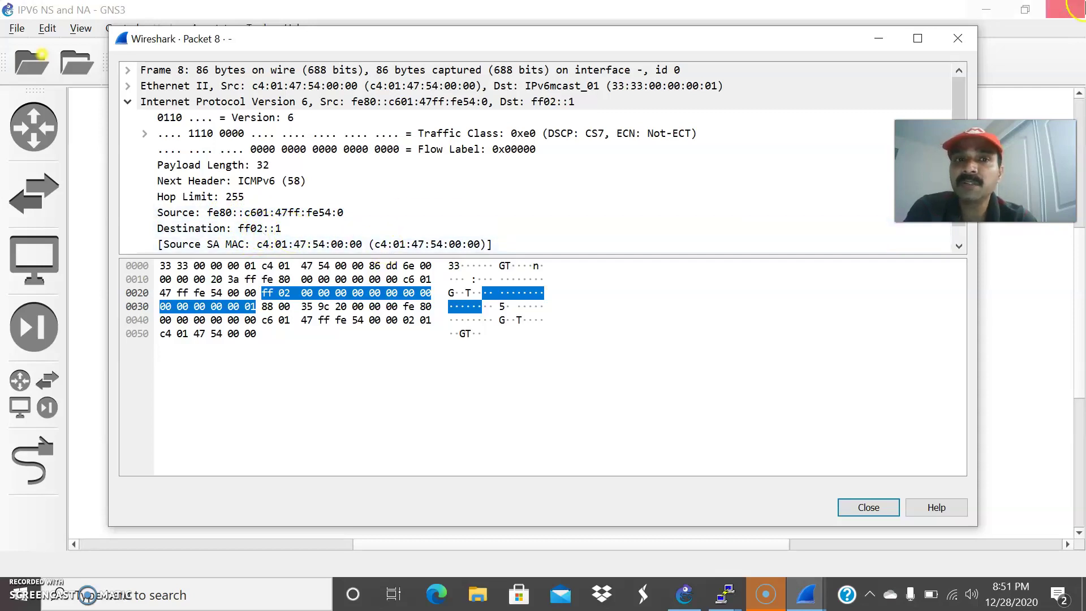
left_click(958, 40)
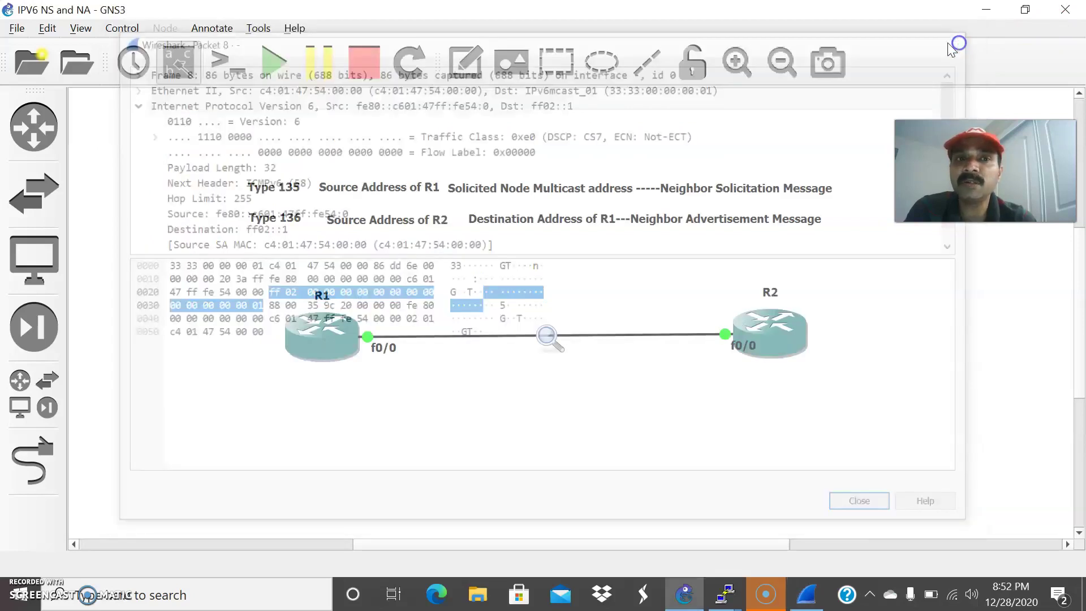
left_click(807, 594)
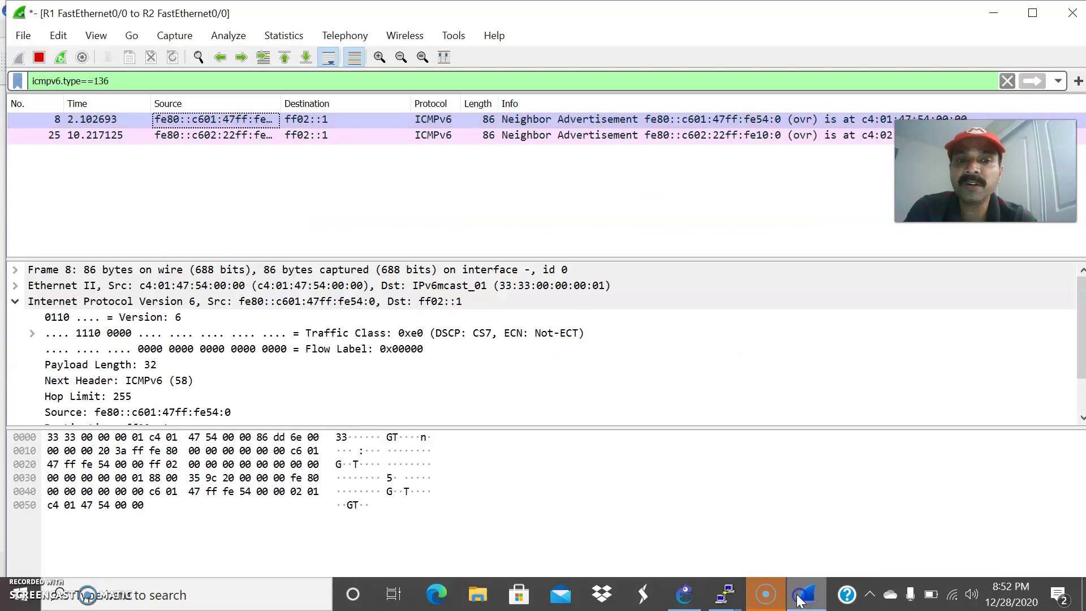
left_click(114, 80)
key("BackSpace")
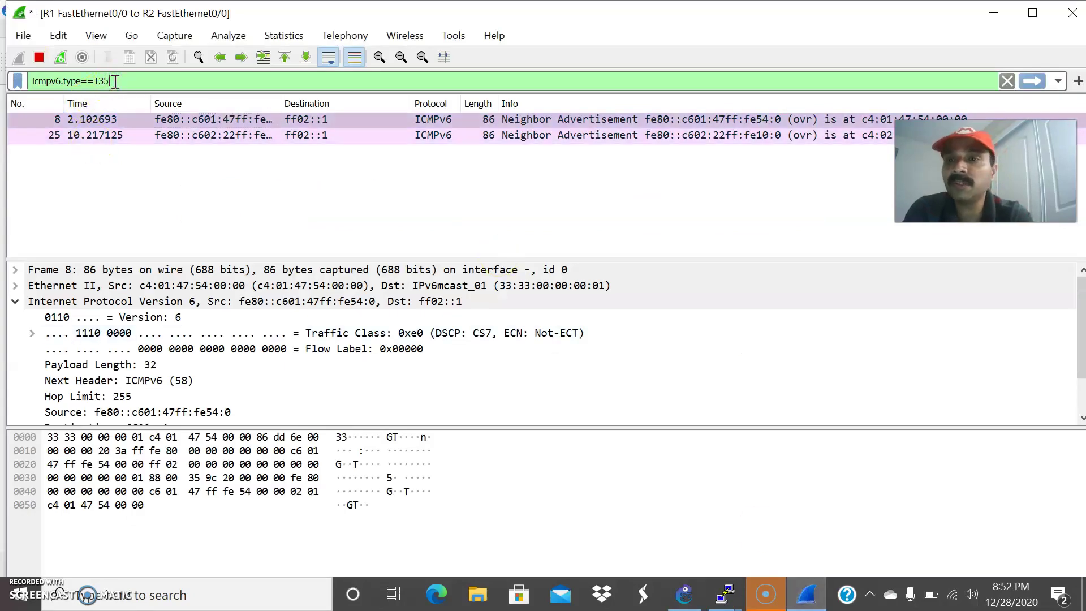
type("5")
key("Return")
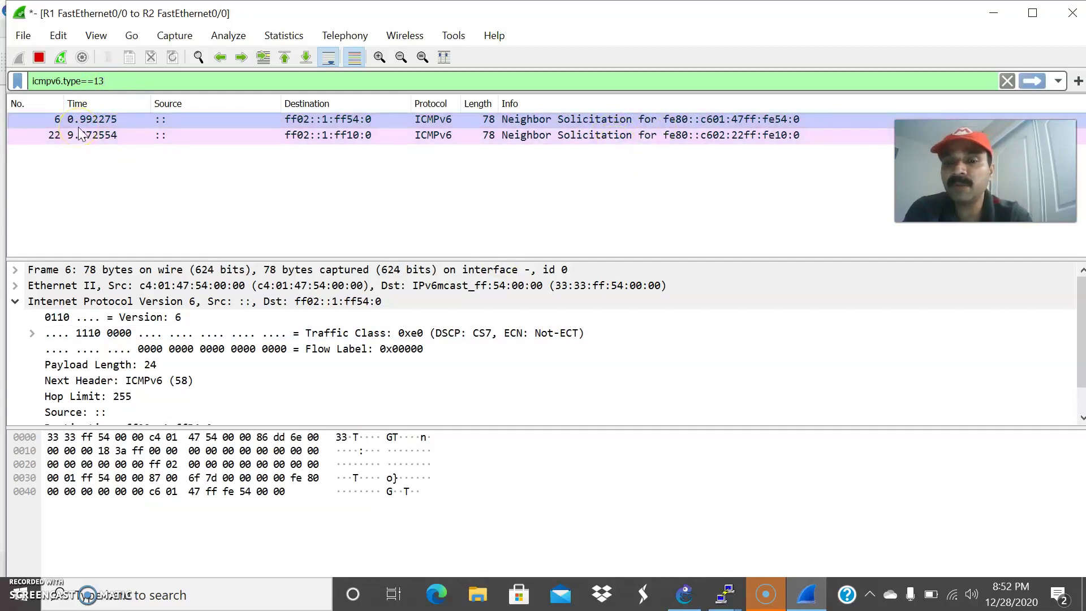
type("6")
key("Return")
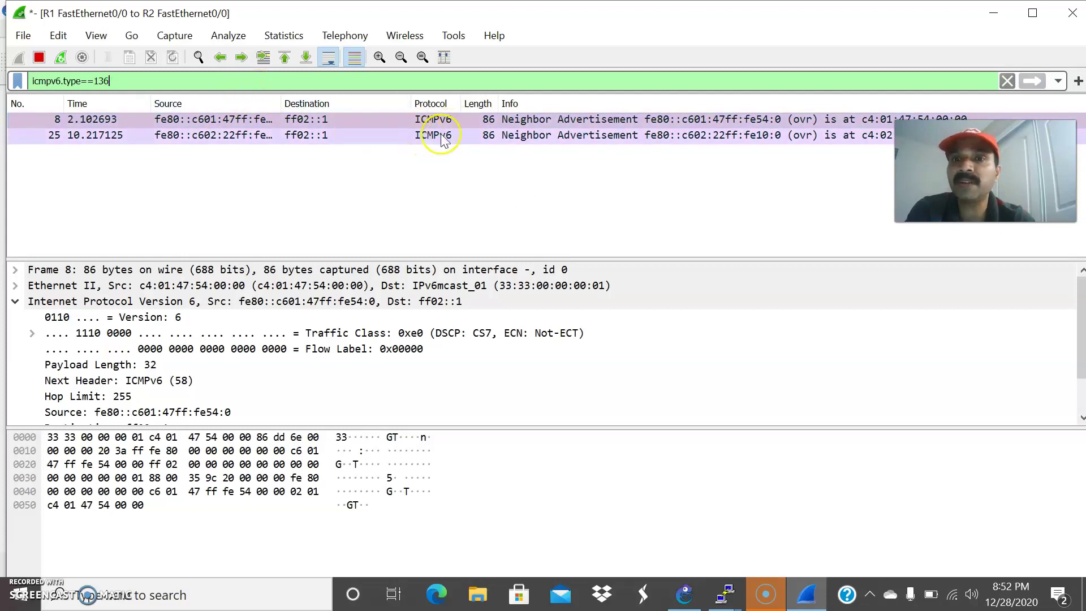
left_click(686, 593)
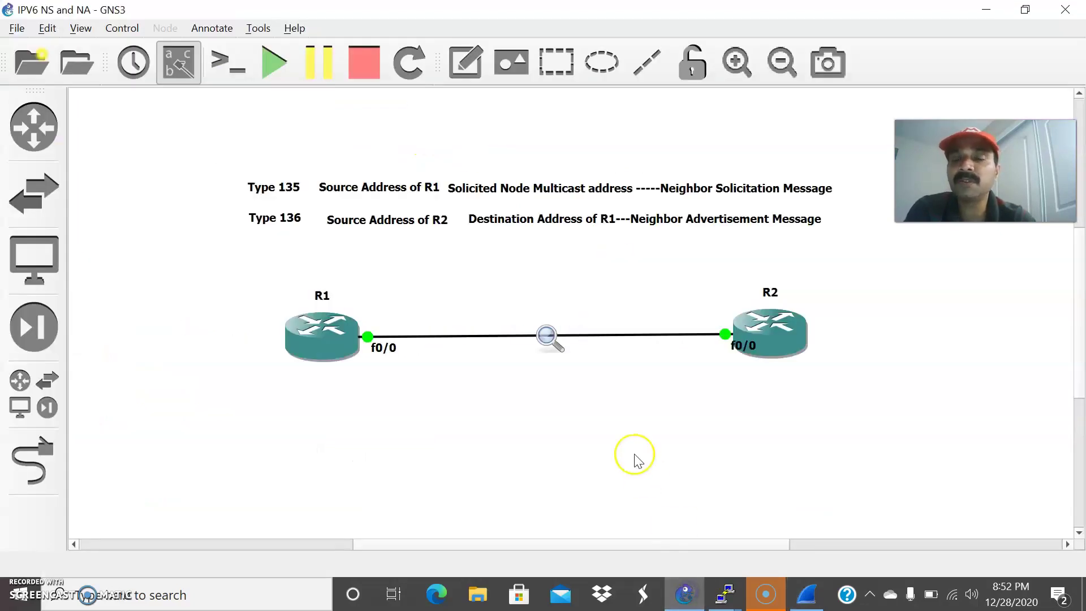